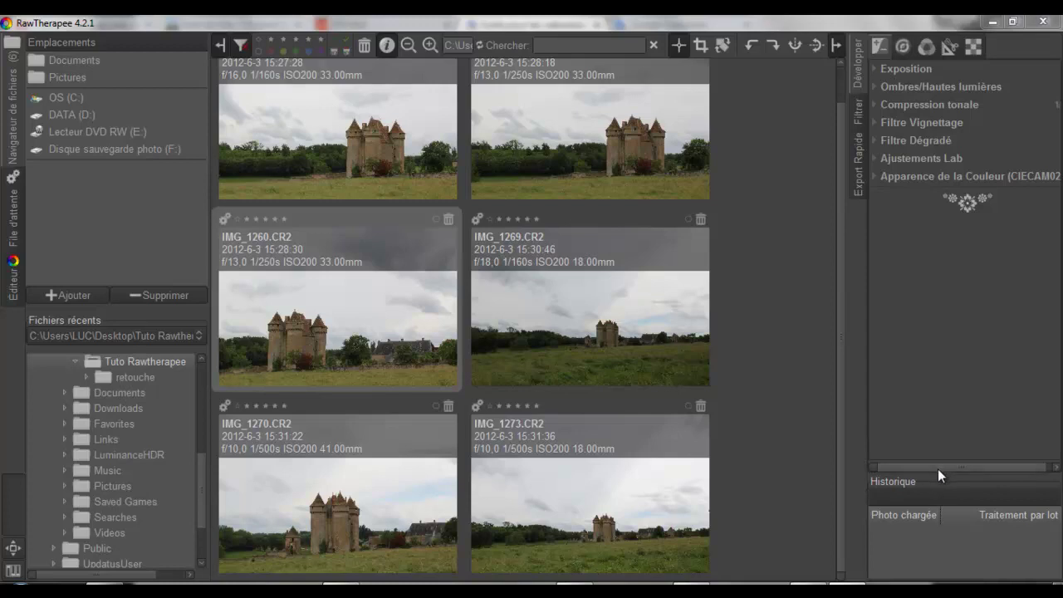
Enlarge the history area and widen both the processing tools panel and the folder browser panel
left_click_drag(939, 472, 929, 357)
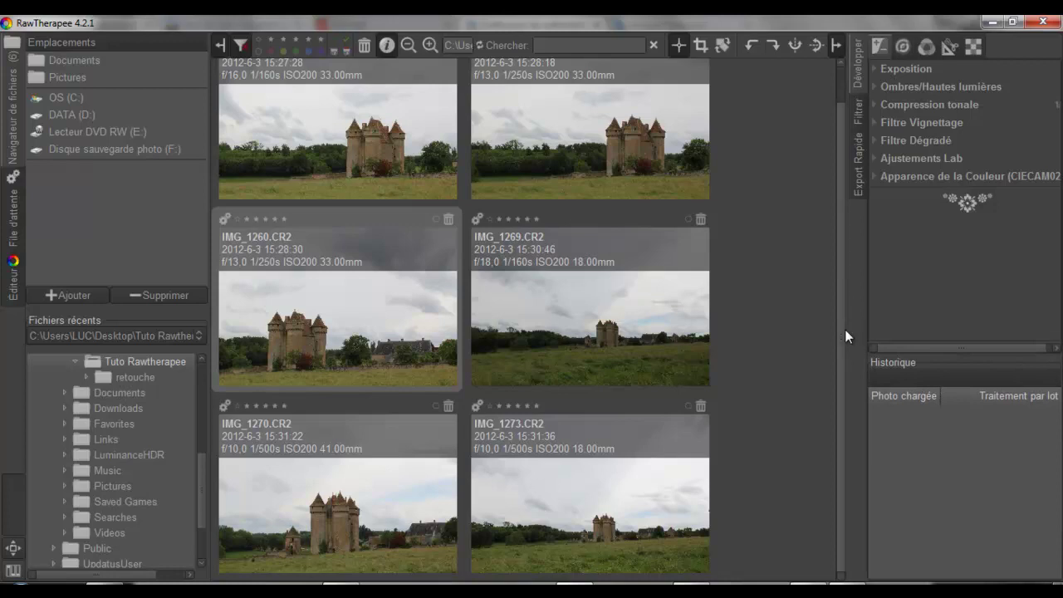
left_click_drag(846, 328, 796, 330)
left_click_drag(209, 348, 256, 350)
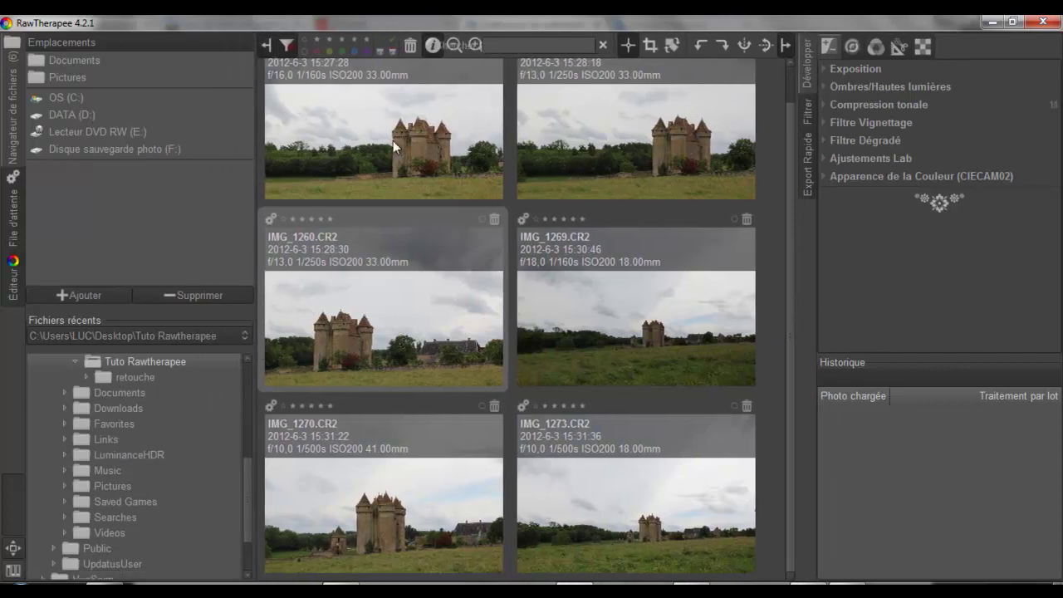
Hide the folder and processing tools panels around the thumbnails and show both again
left_click(265, 44)
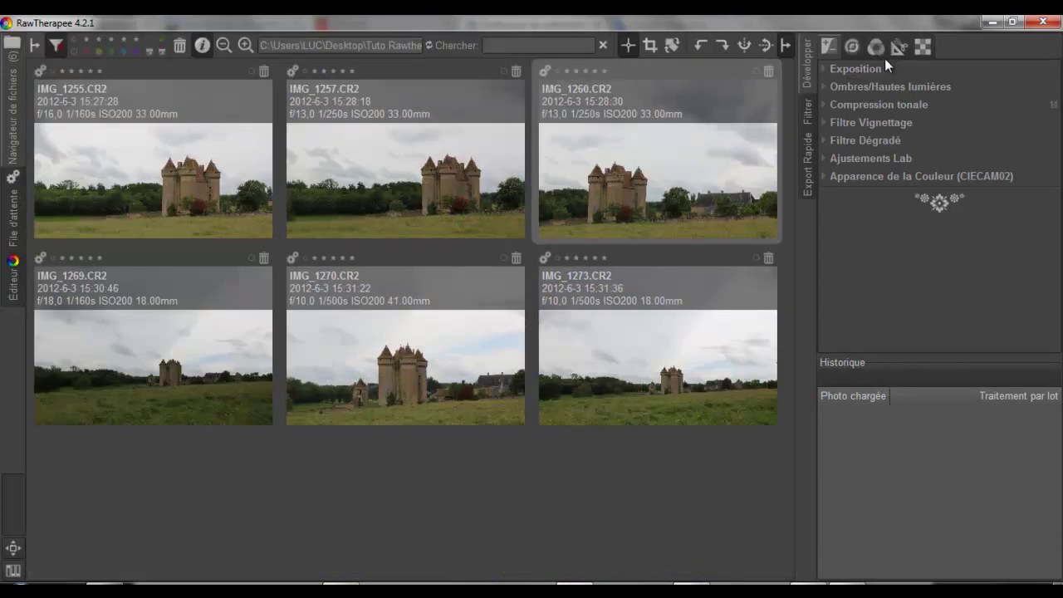
left_click(784, 45)
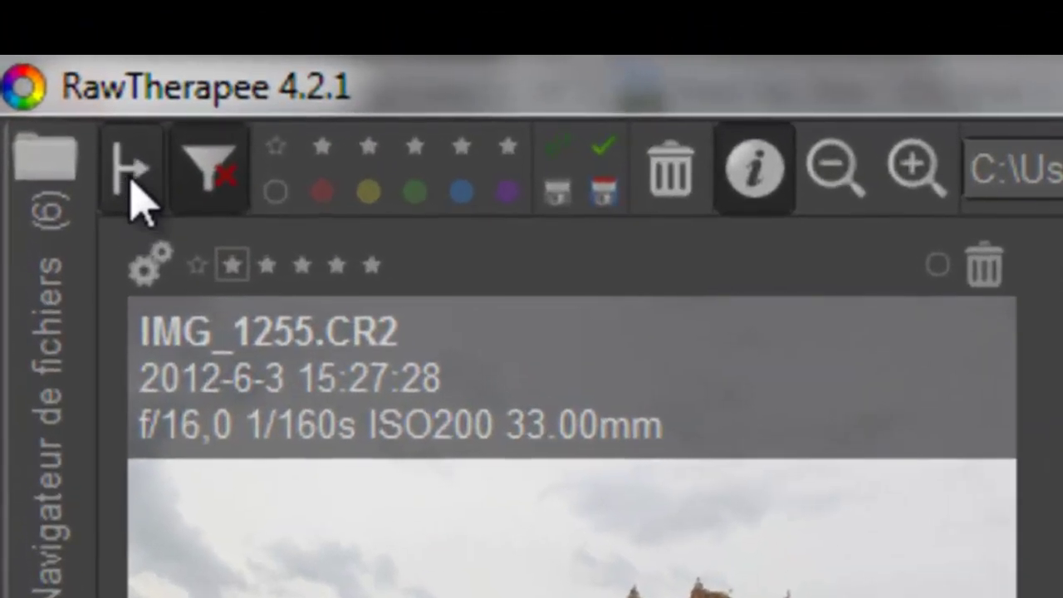
left_click(130, 184)
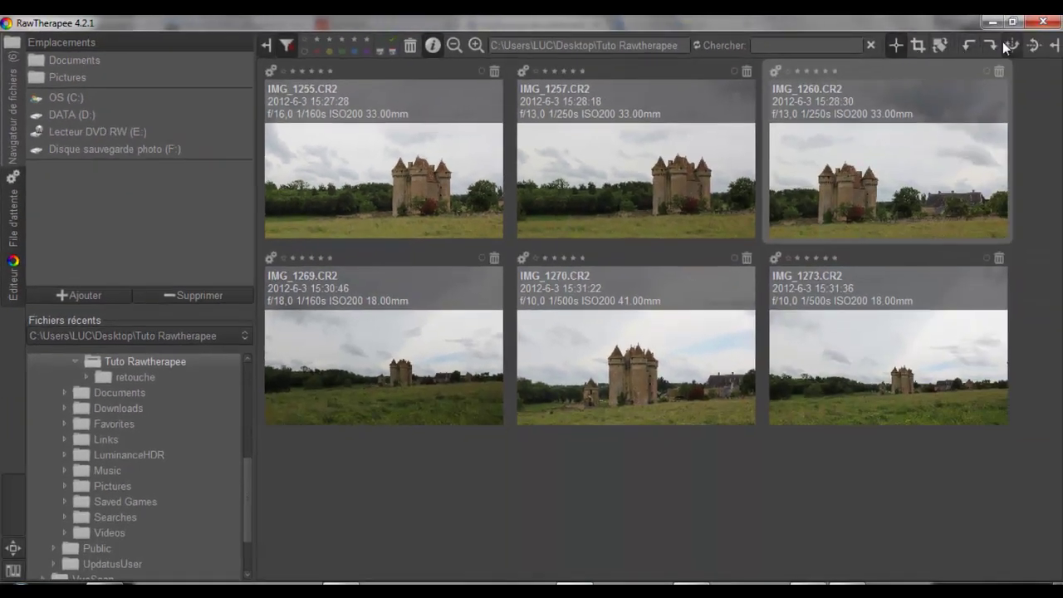
left_click(1053, 45)
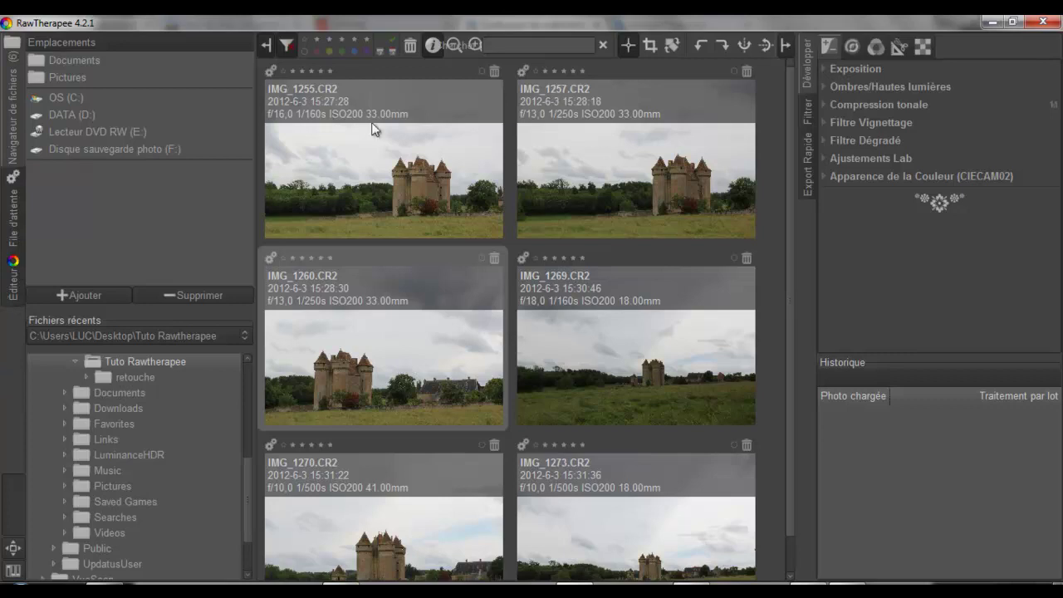
left_click(285, 45)
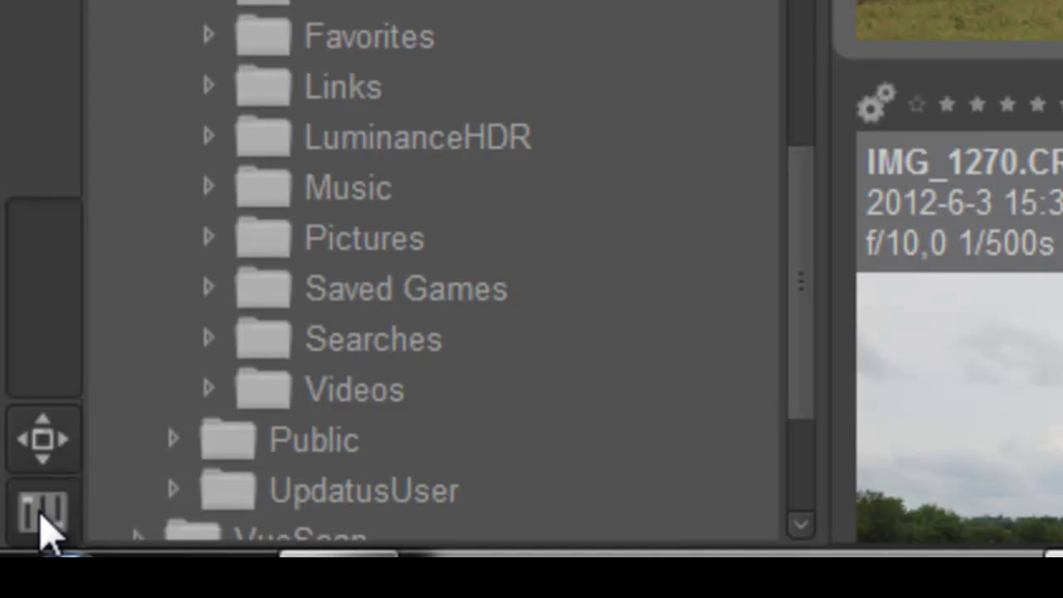
Open the preferences and set the editor layout to "Éditeur unique"
left_click(43, 516)
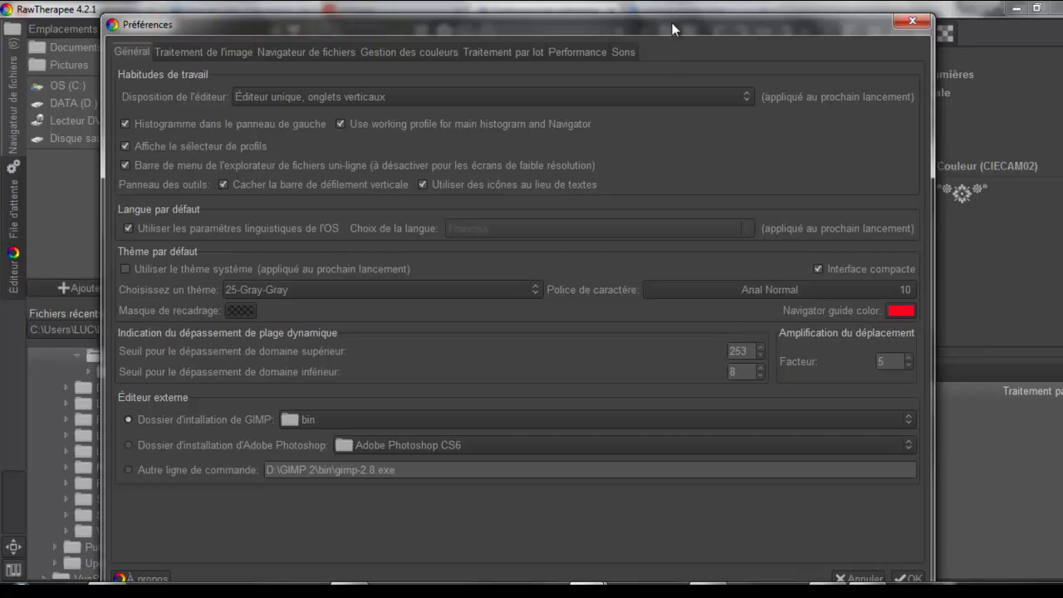
left_click_drag(673, 34, 689, 16)
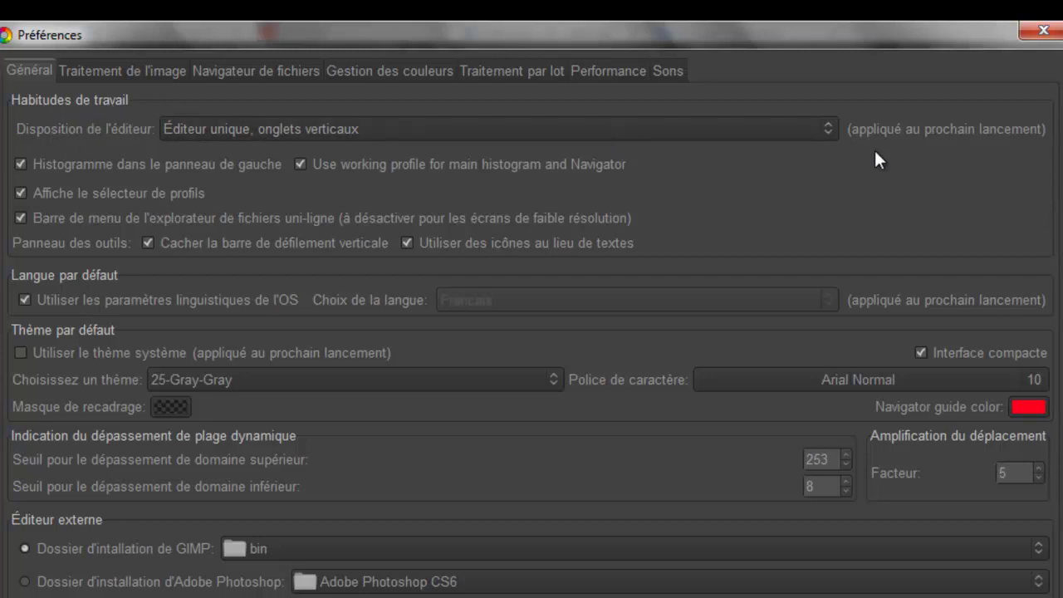
left_click(831, 129)
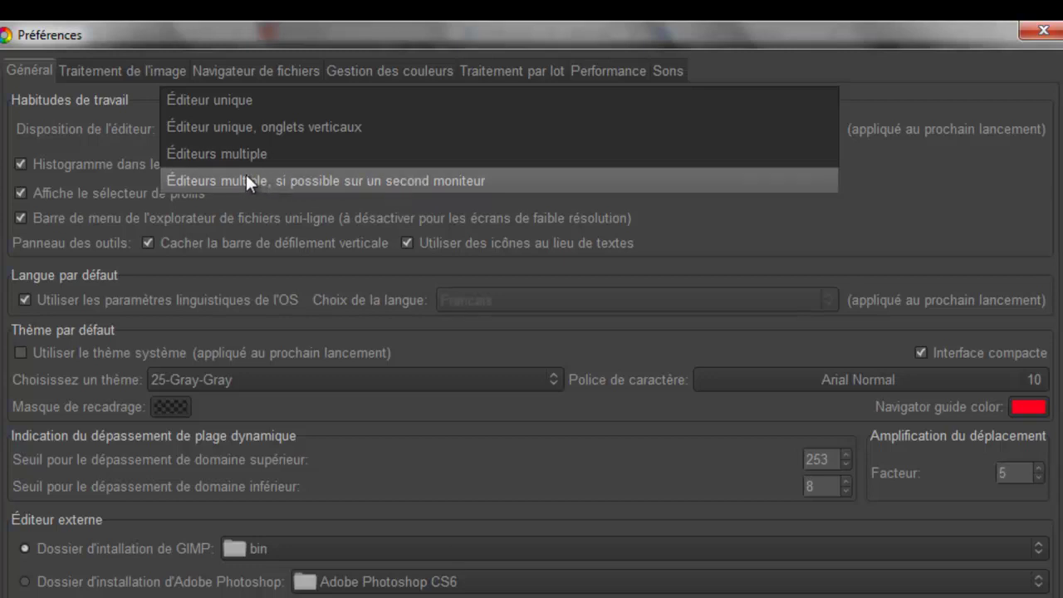
left_click(245, 107)
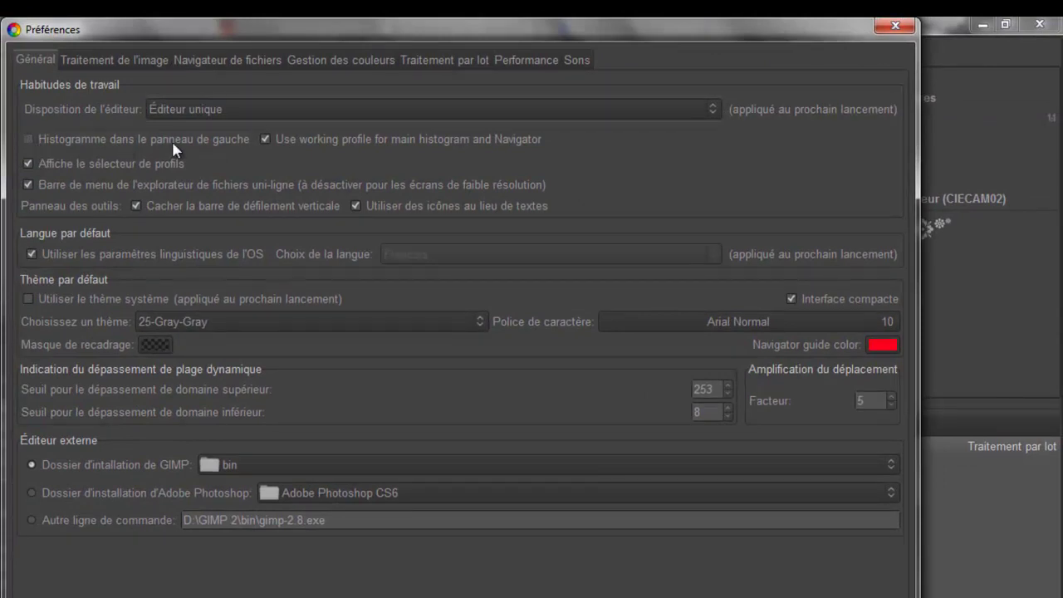
Disable the histogram in the left panel and enable icons instead of text for the tool panel
left_click(172, 143)
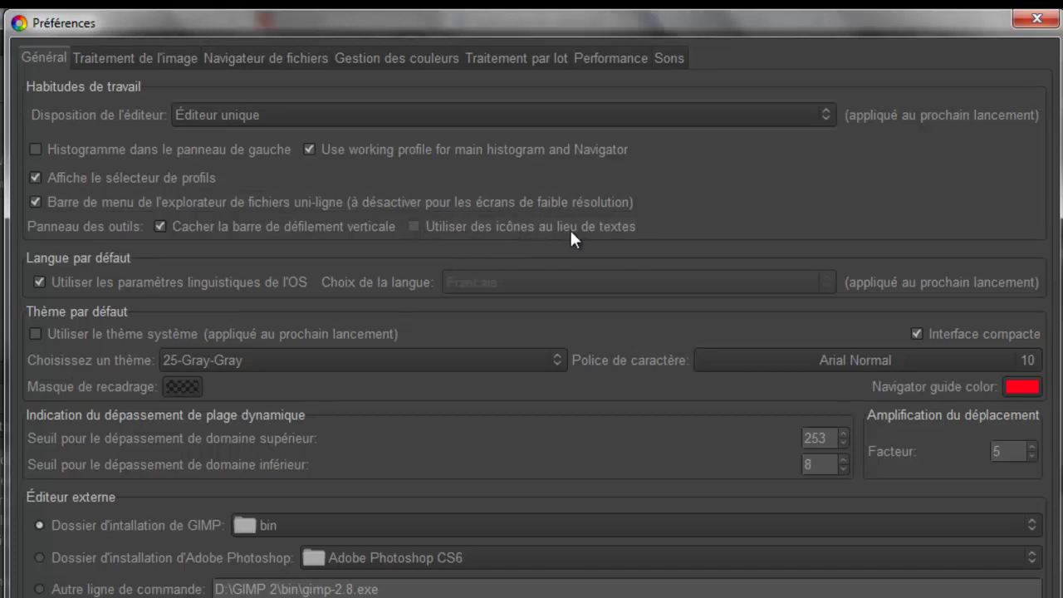
left_click(415, 226)
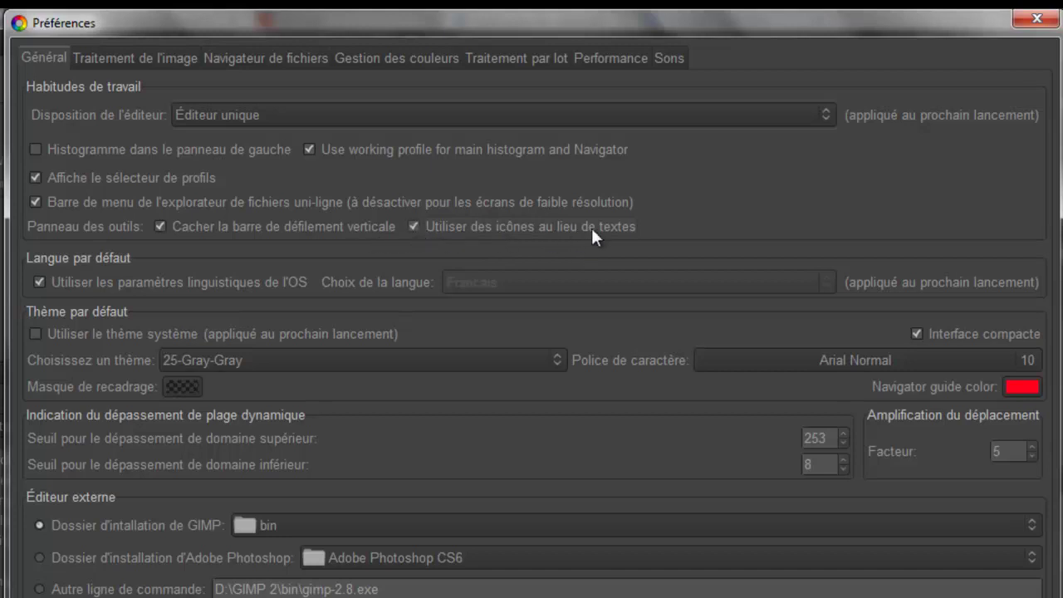
Turn off the OS language setting, check the available languages with Francais kept, and re-enable the OS setting
left_click(37, 280)
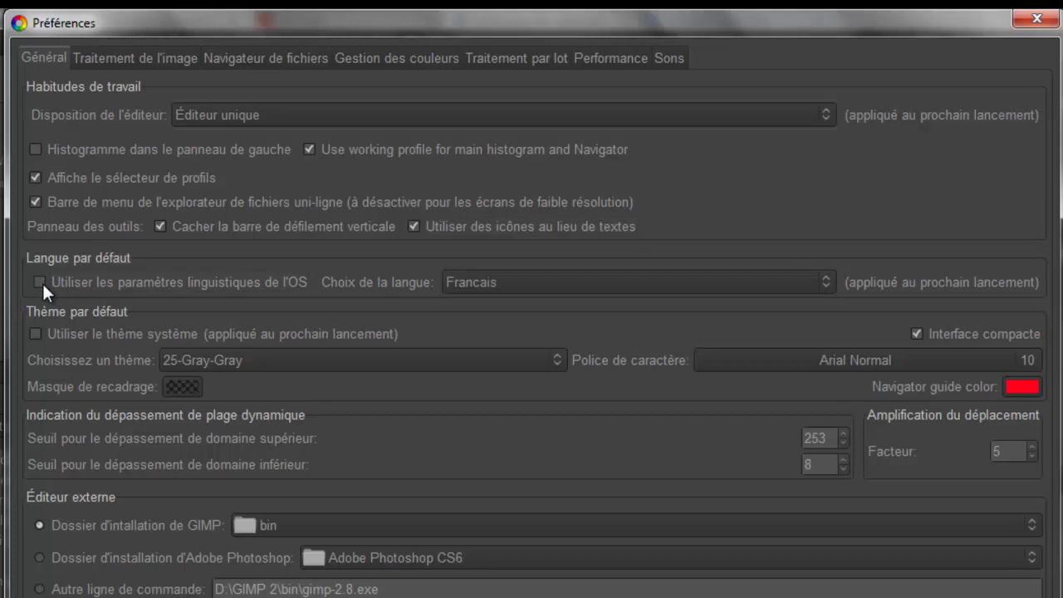
left_click(39, 282)
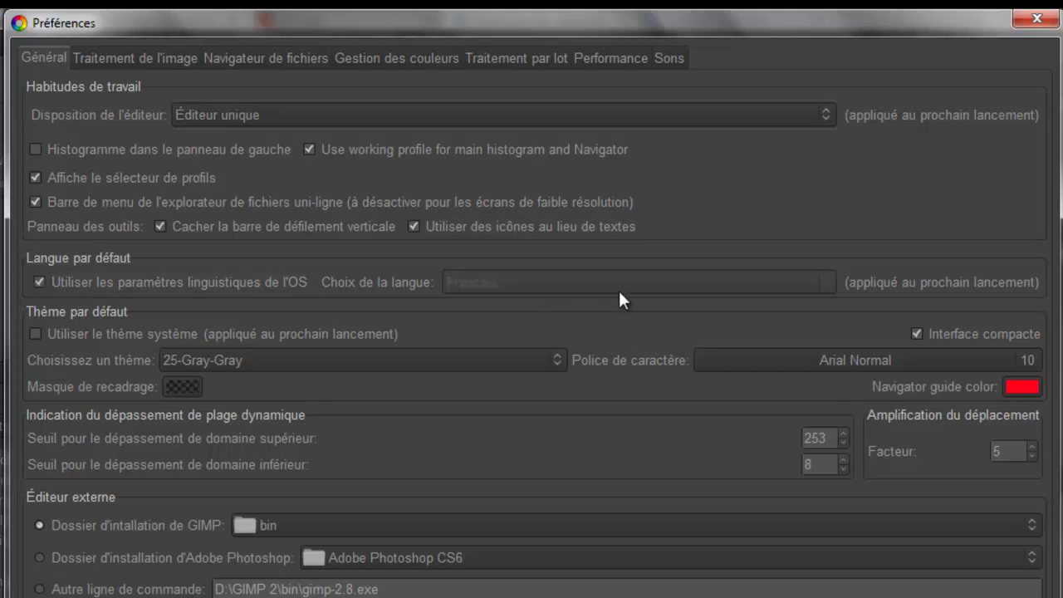
left_click(38, 280)
left_click(825, 286)
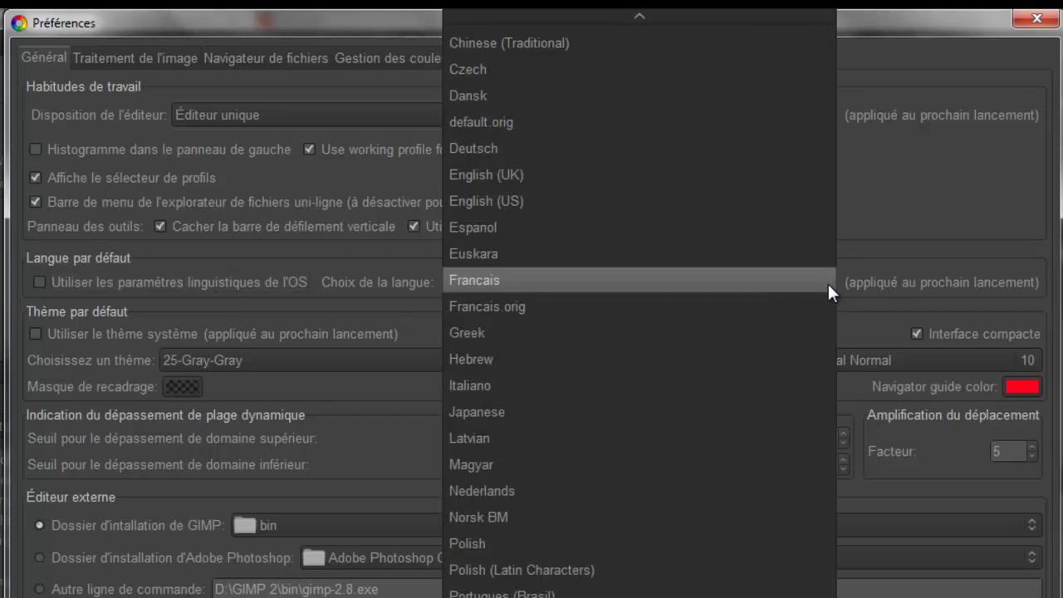
left_click(827, 281)
left_click(39, 283)
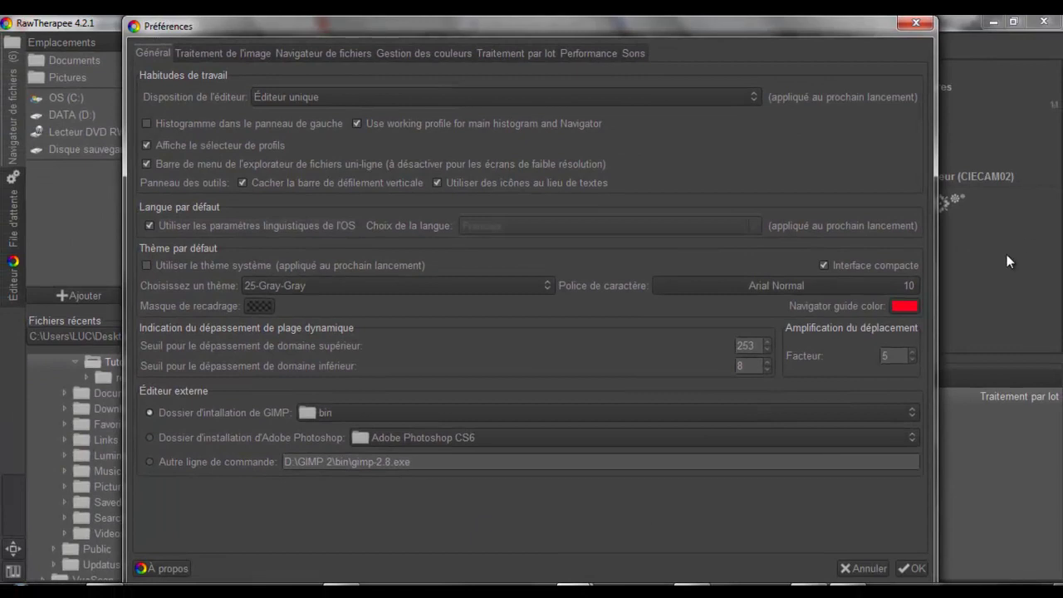
Try the interface themes 09-Gray-Orange and 17-Gray-Red
left_click(549, 283)
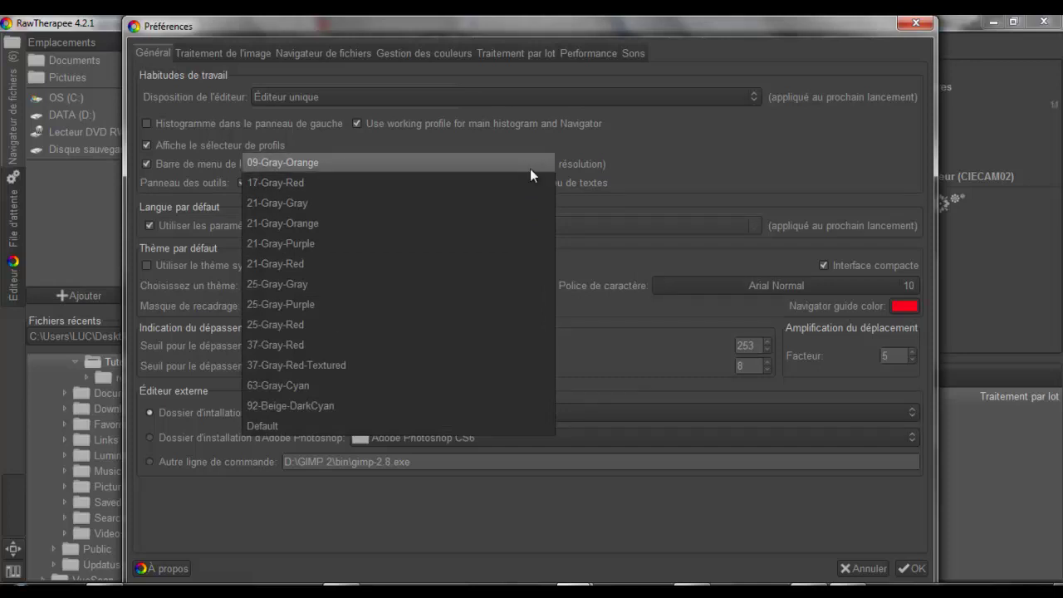
key("Escape")
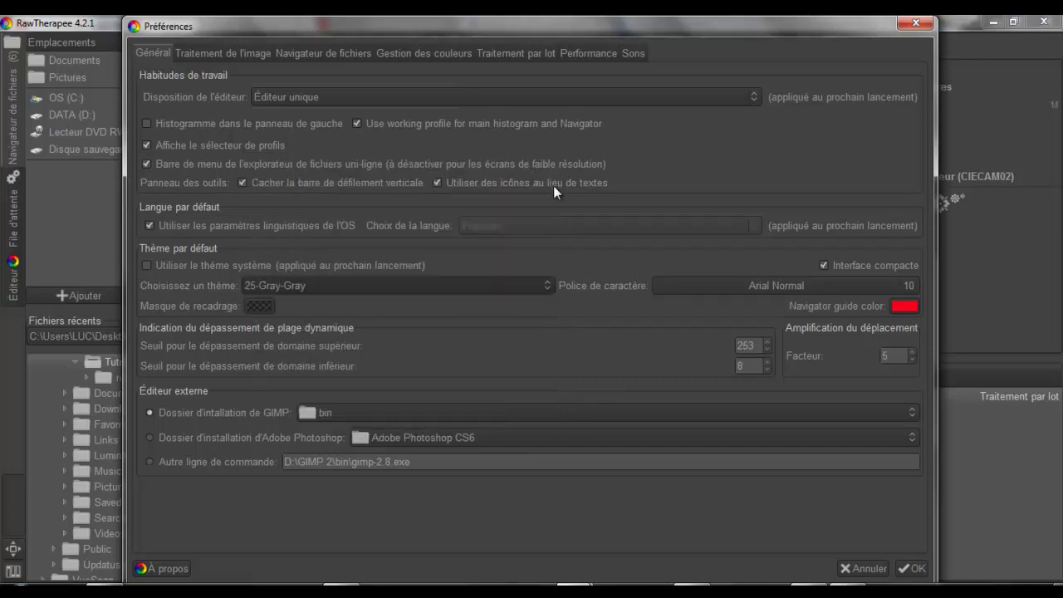
key("Up")
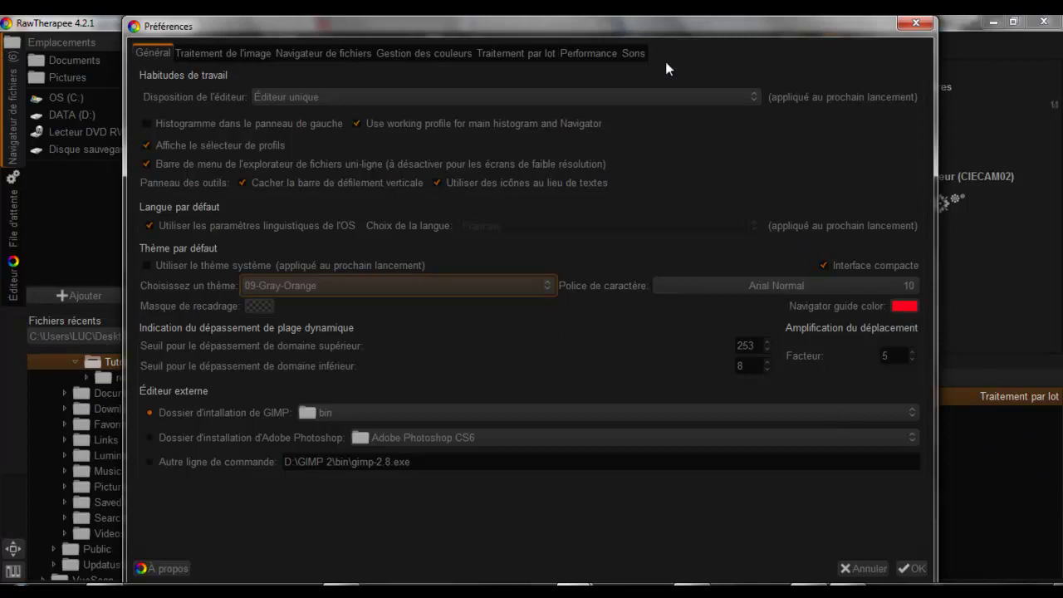
mouse_move(629, 30)
left_mouse_down()
mouse_move(368, 33)
mouse_move(675, 15)
mouse_move(647, 26)
left_mouse_up()
left_click(529, 287)
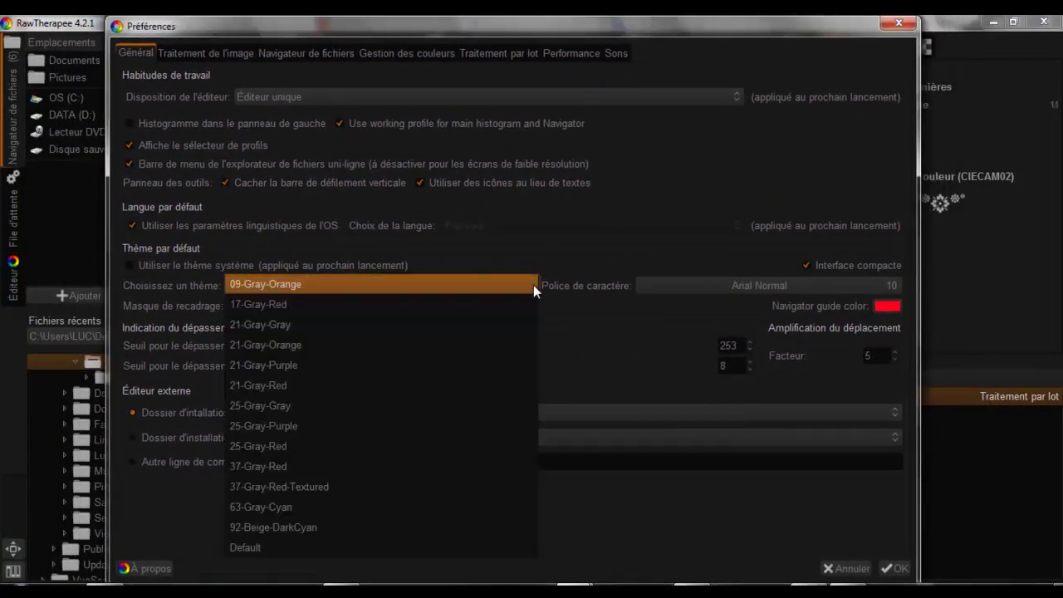
left_click(527, 299)
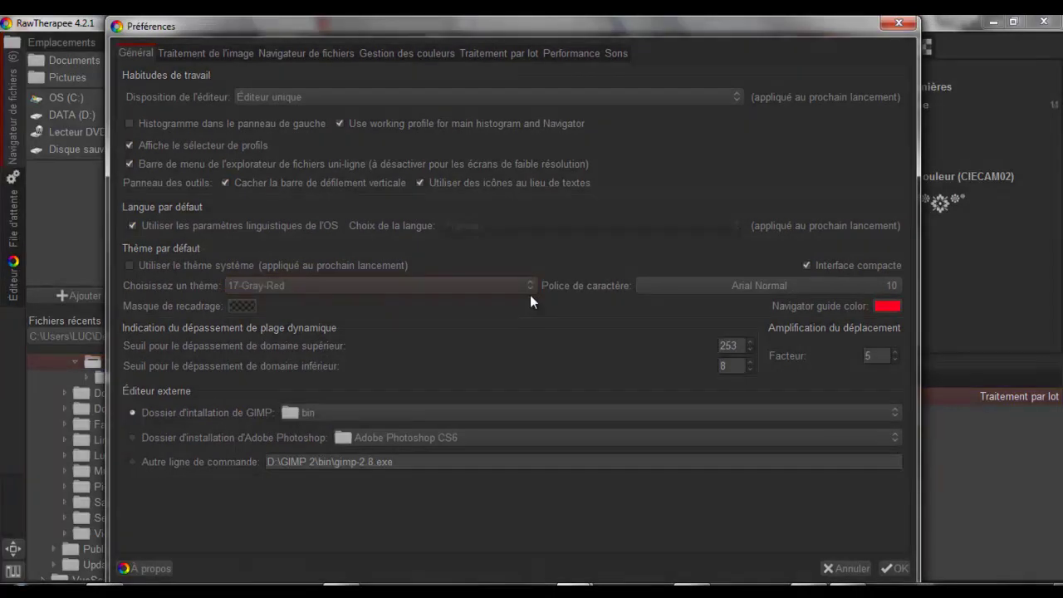
Try the interface themes 21-Gray-Purple and 25-Gray-Red
left_click(535, 289)
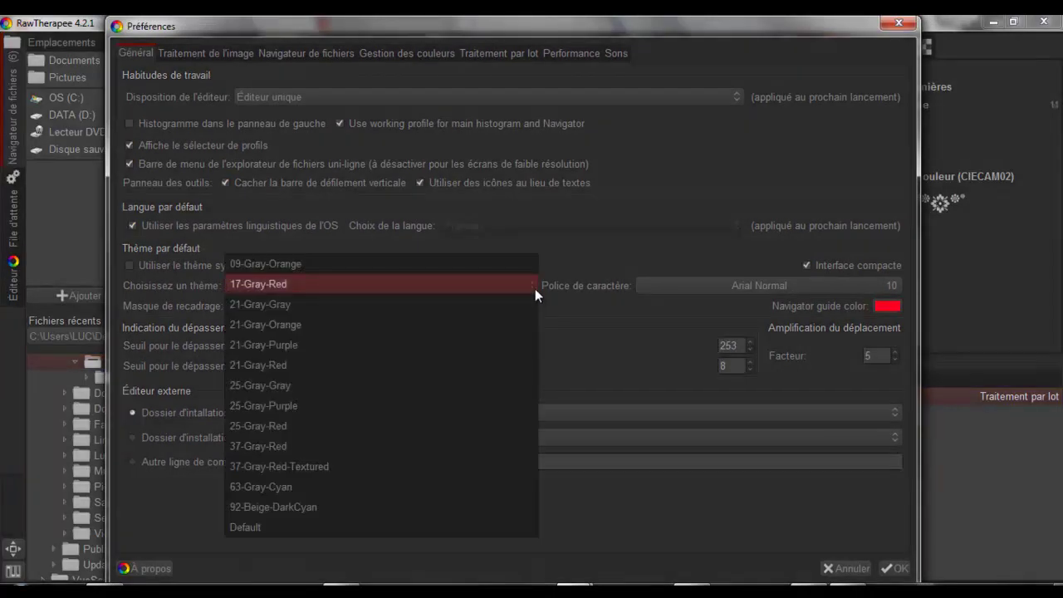
left_click(367, 350)
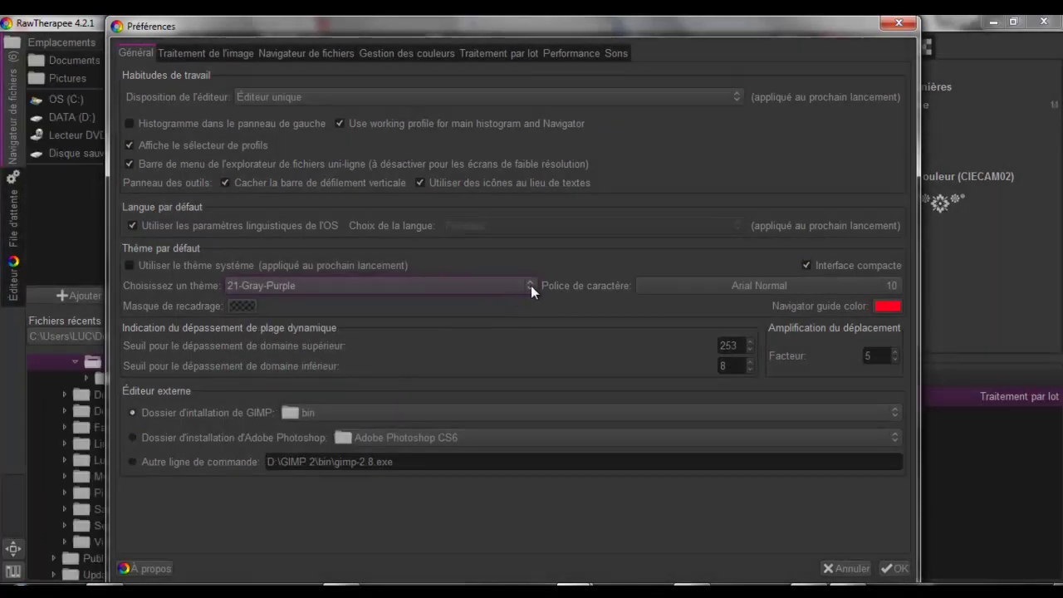
left_click(531, 285)
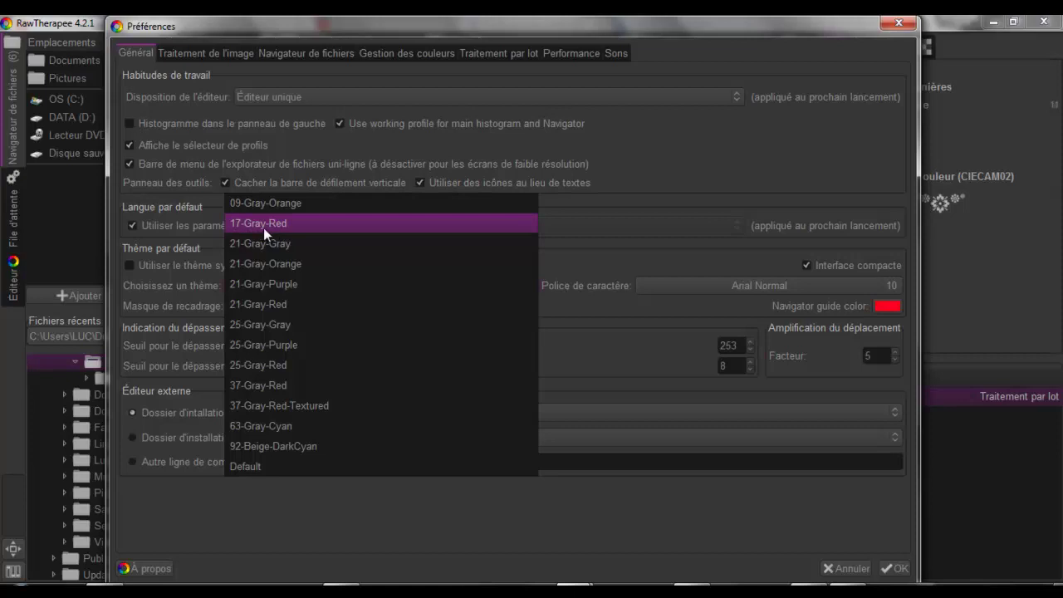
left_click(262, 364)
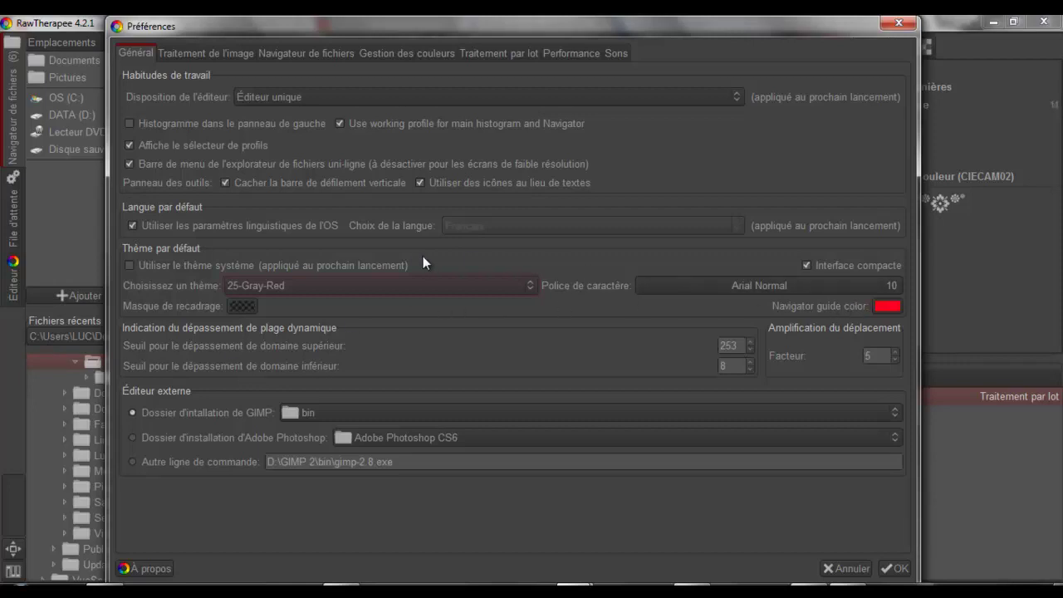
mouse_move(804, 24)
left_mouse_down()
mouse_move(563, 32)
mouse_move(470, 20)
mouse_move(810, 15)
mouse_move(791, 16)
mouse_move(816, 27)
left_mouse_up()
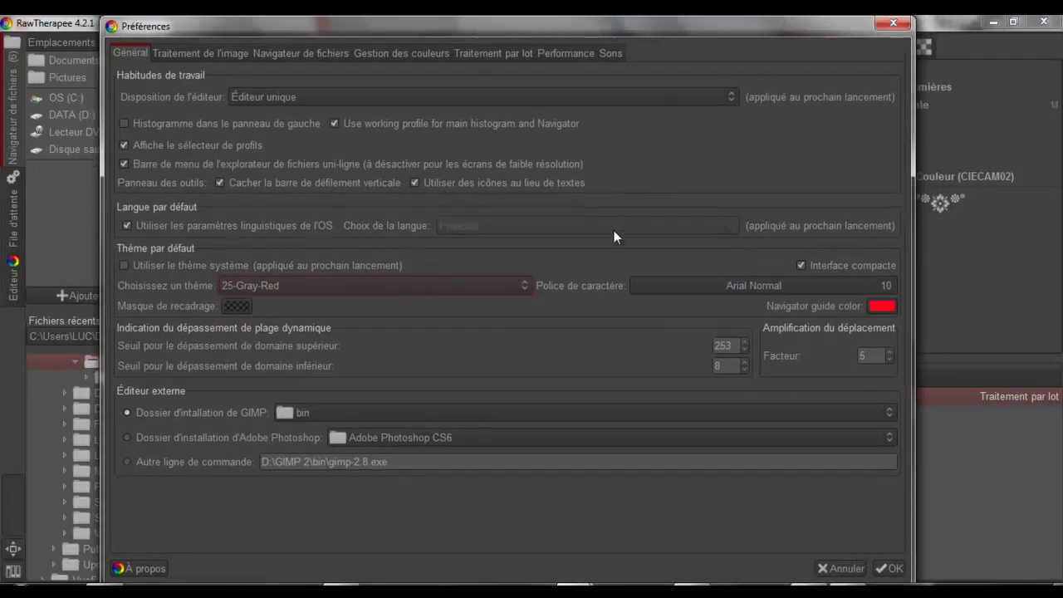
Try the interface themes 37-Gray-Red-Textured and Default
left_click(525, 285)
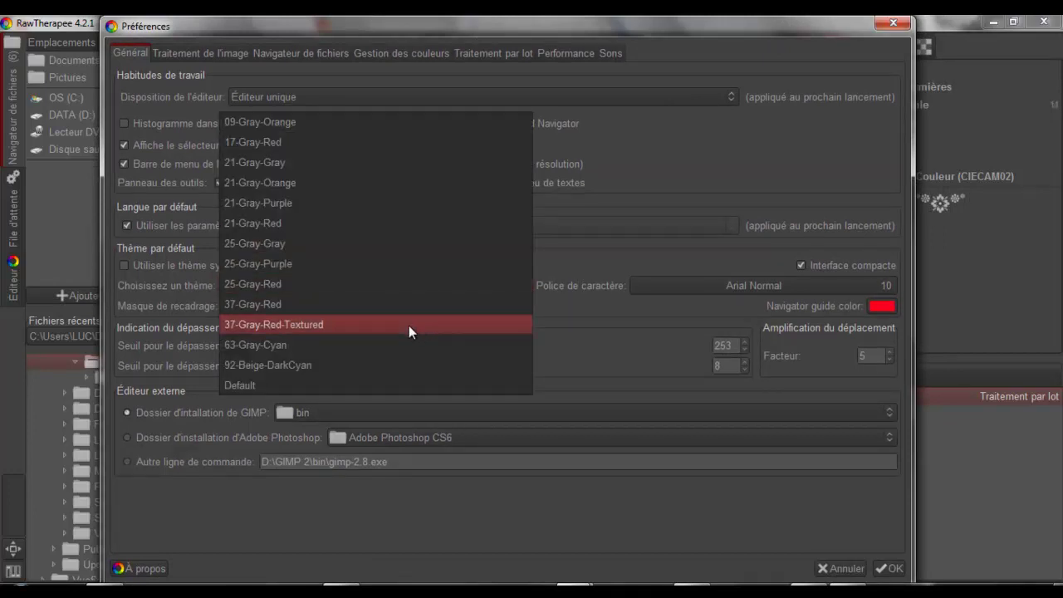
key("Escape")
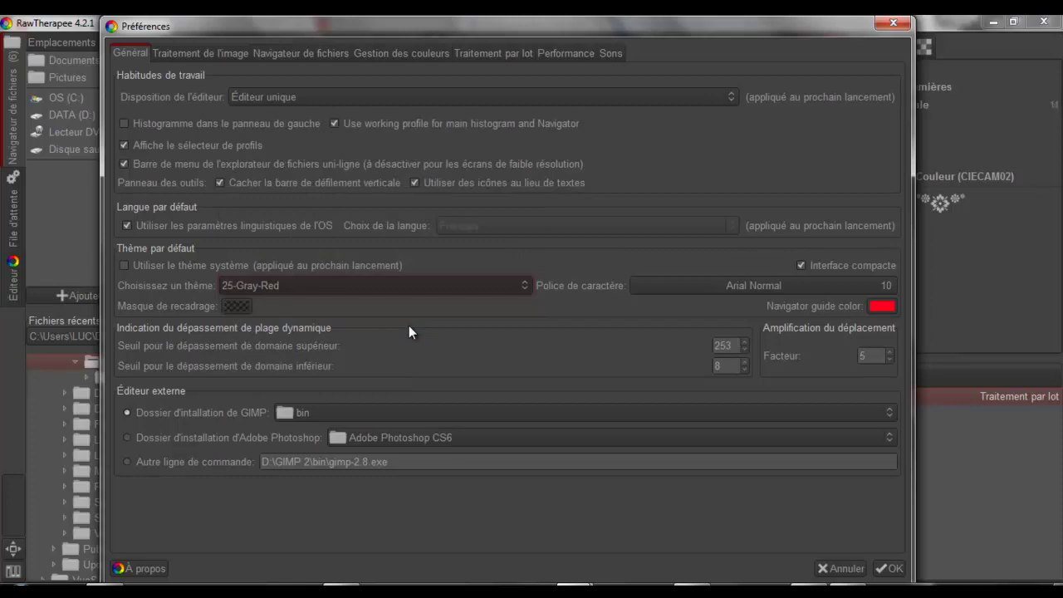
key("Down")
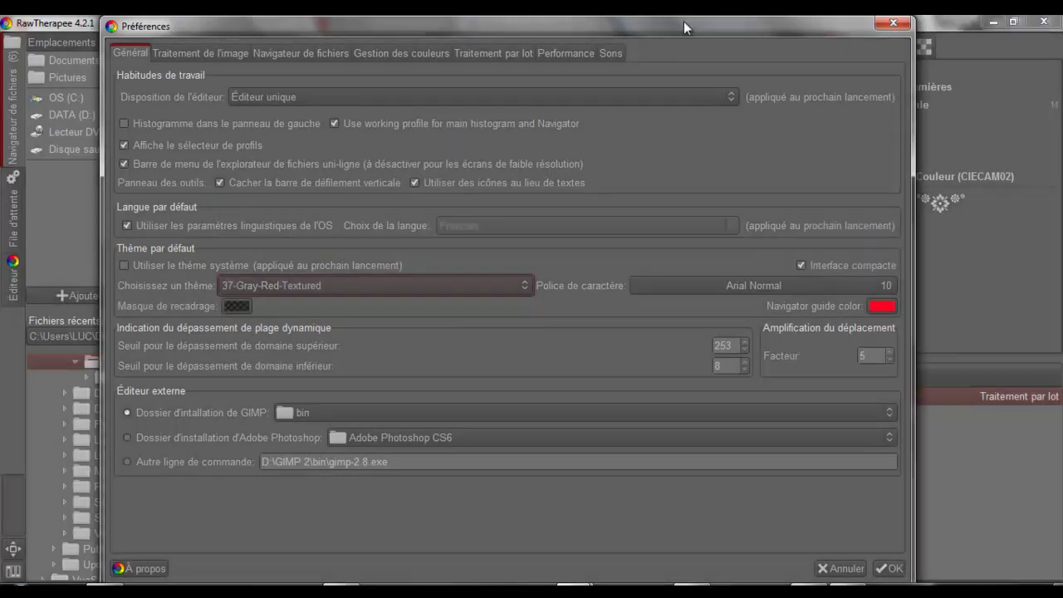
left_click(520, 287)
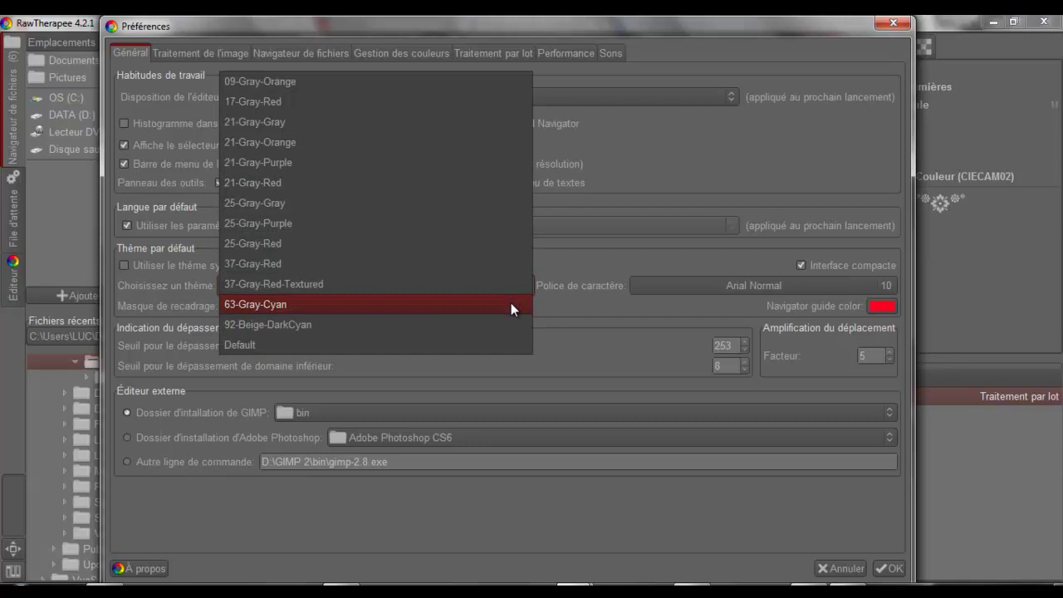
left_click(496, 356)
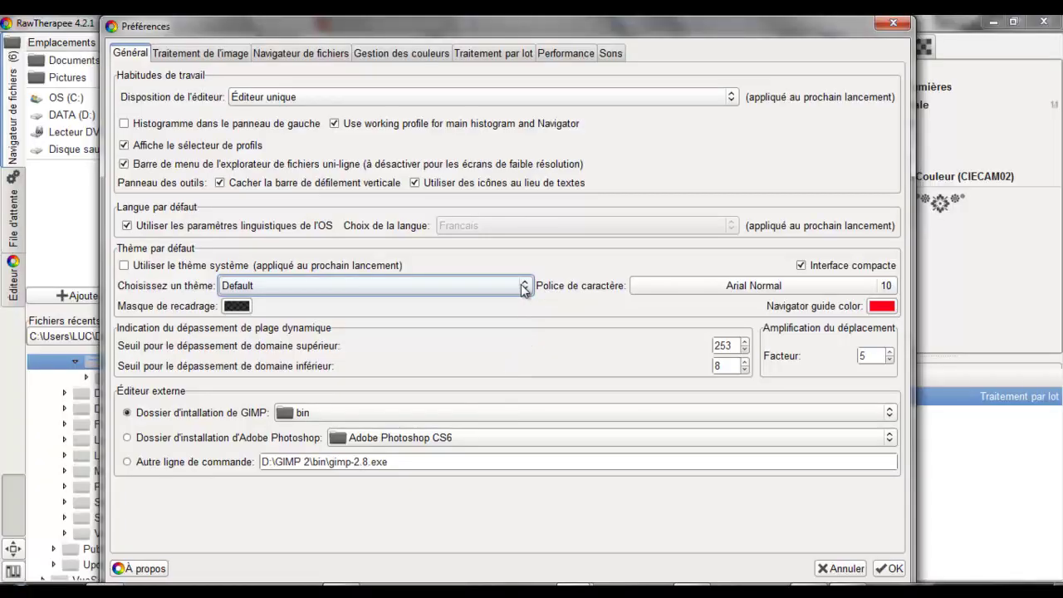
Preview the 92-Beige-DarkCyan theme and switch the interface theme to 63-Gray-Cyan
left_click(521, 284)
left_click(515, 268)
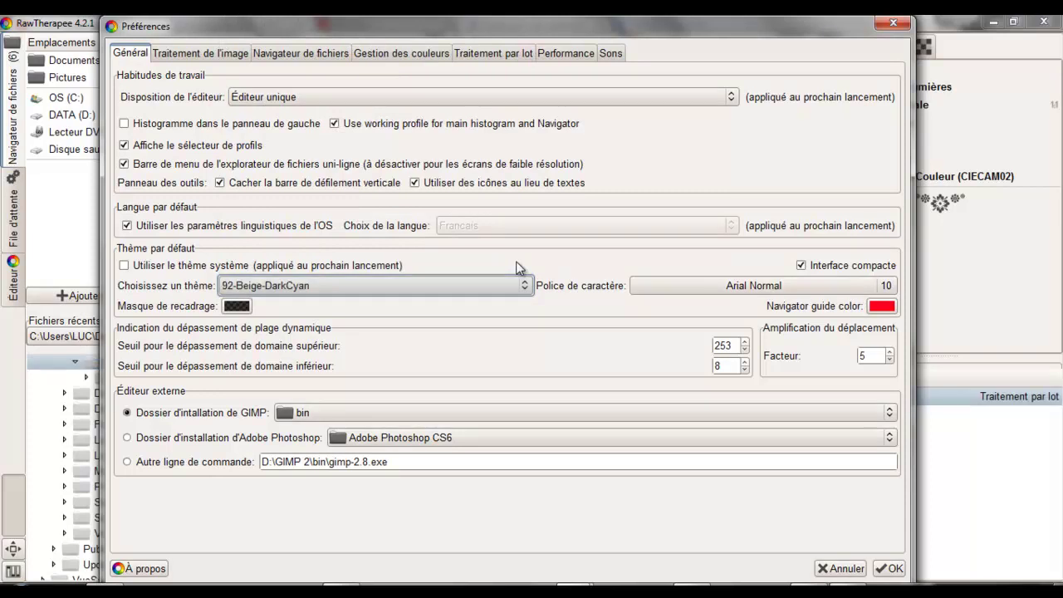
left_click(528, 286)
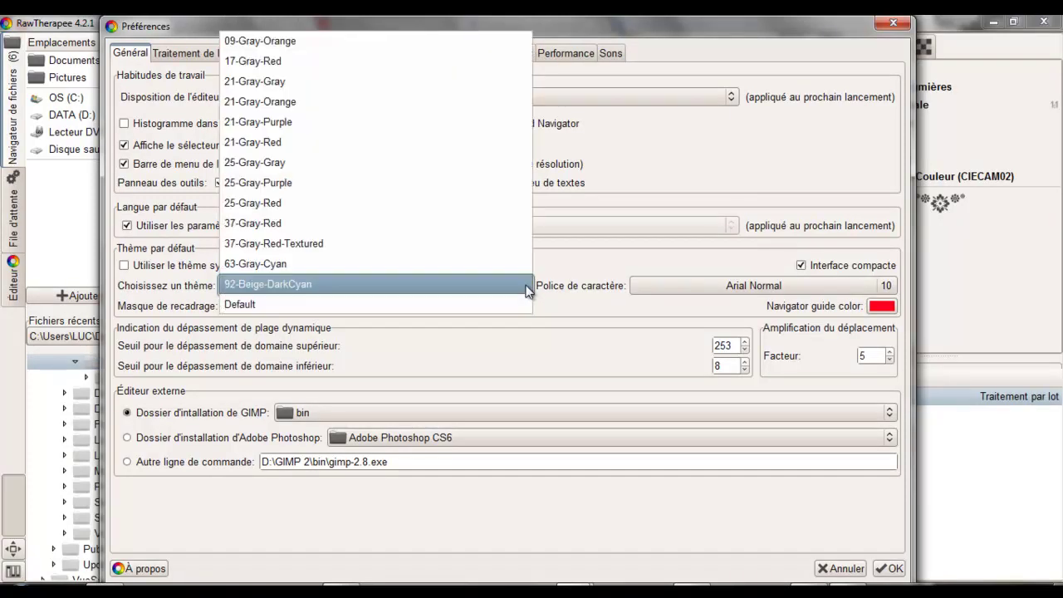
left_click(523, 264)
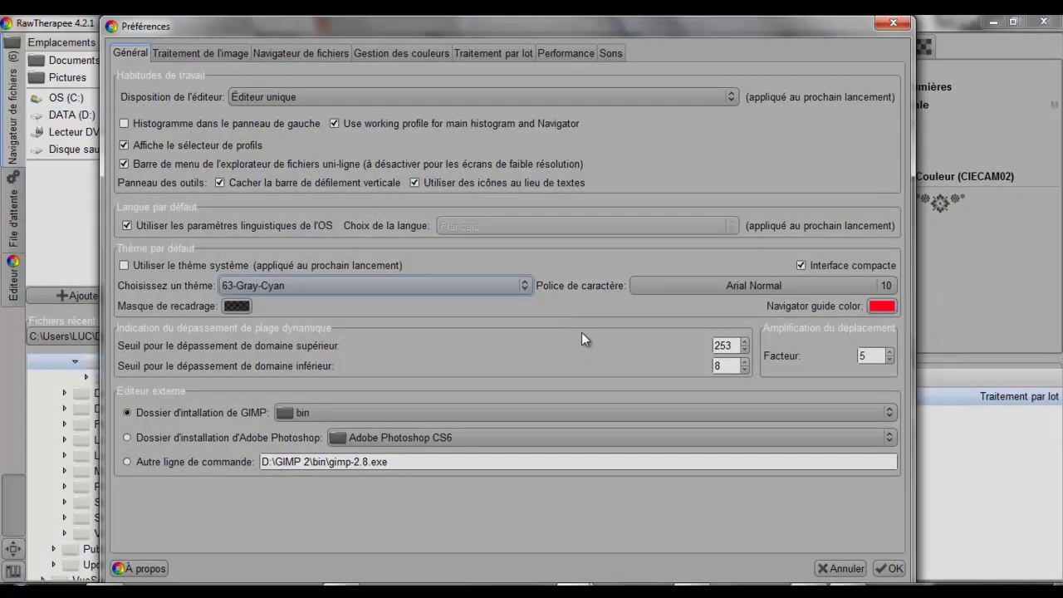
Try the option to use the system theme and leave it switched off
left_click(136, 266)
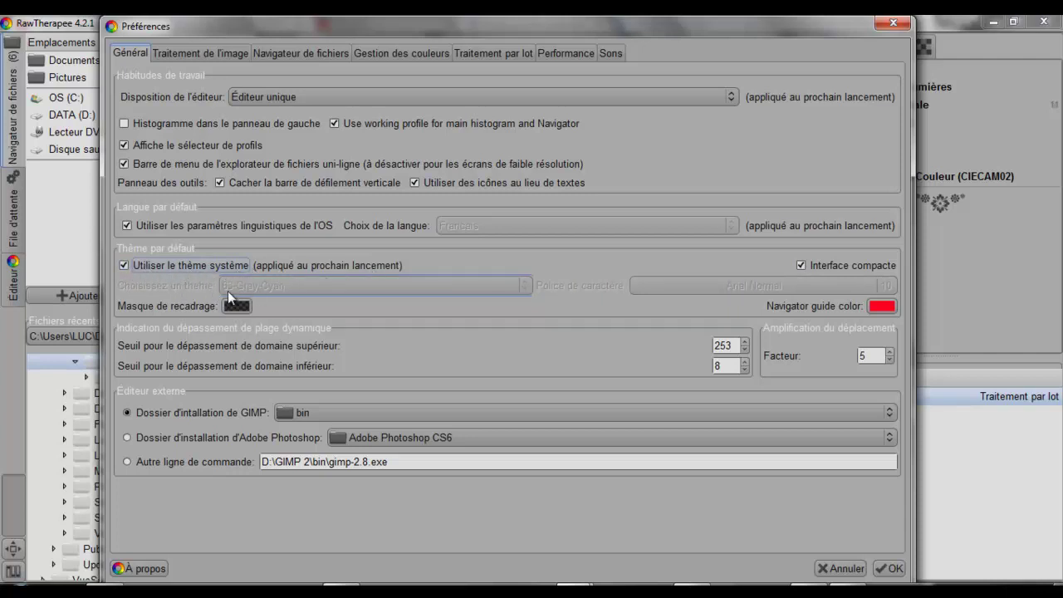
left_click(126, 267)
left_click(125, 268)
left_click(126, 266)
left_click(126, 267)
left_click(125, 264)
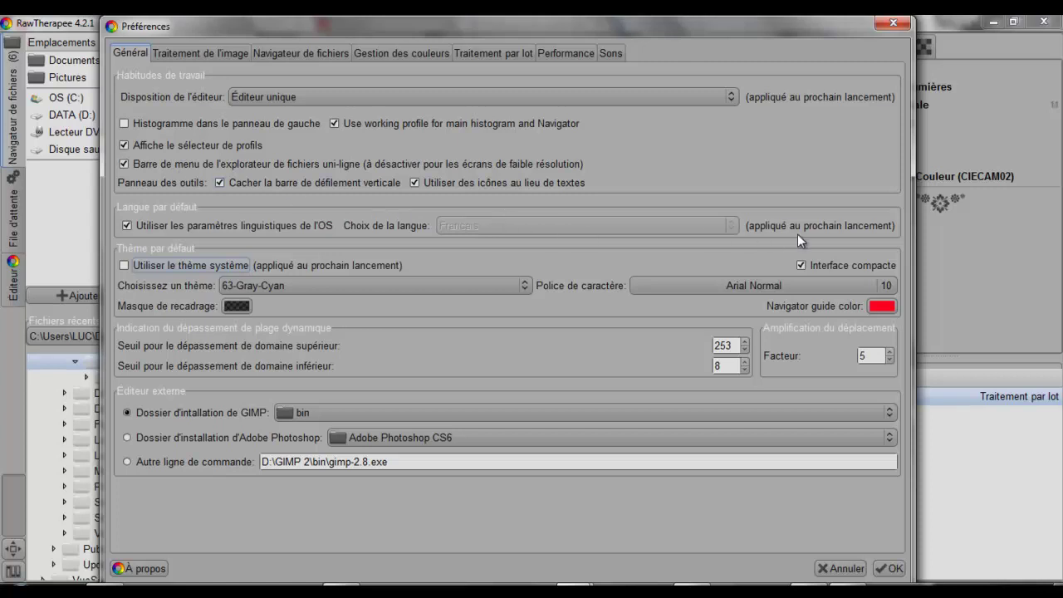
Change the interface font to Times New Roman, Normal style, at size 10
left_click(790, 285)
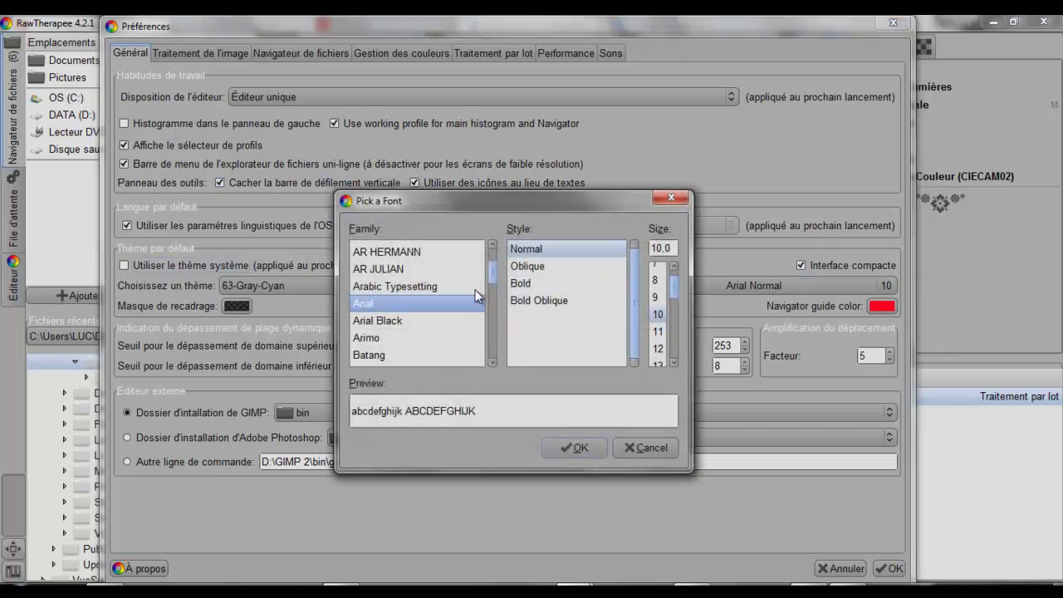
left_click_drag(491, 273, 499, 343)
left_click(494, 364)
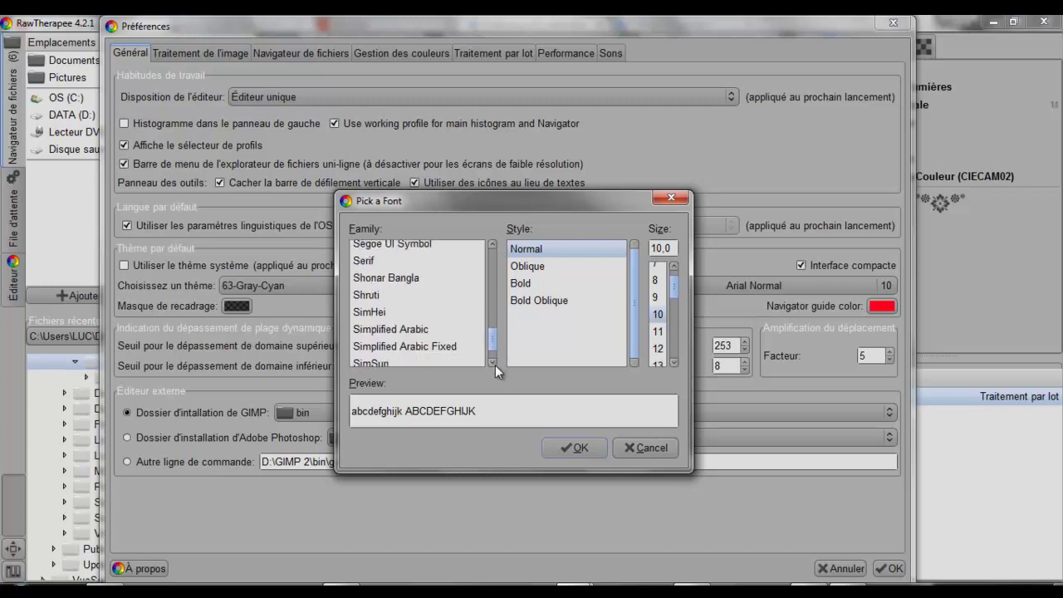
left_click(494, 364)
left_click(495, 365)
left_click(495, 365)
left_click(495, 365)
left_click(495, 364)
left_click(494, 365)
left_click(495, 365)
left_click(495, 364)
left_click(495, 365)
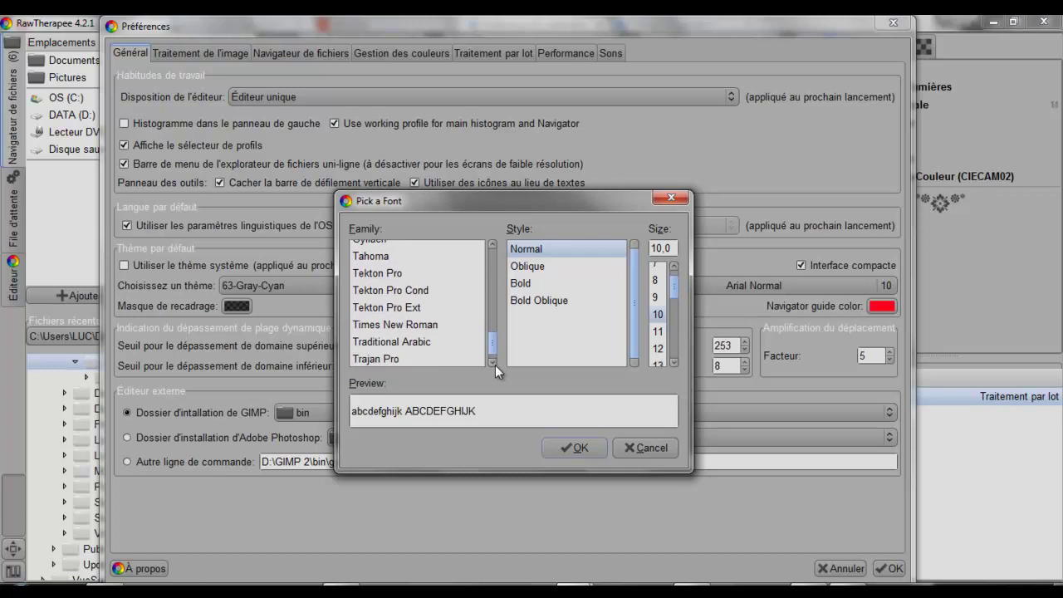
left_click(495, 364)
left_click(397, 311)
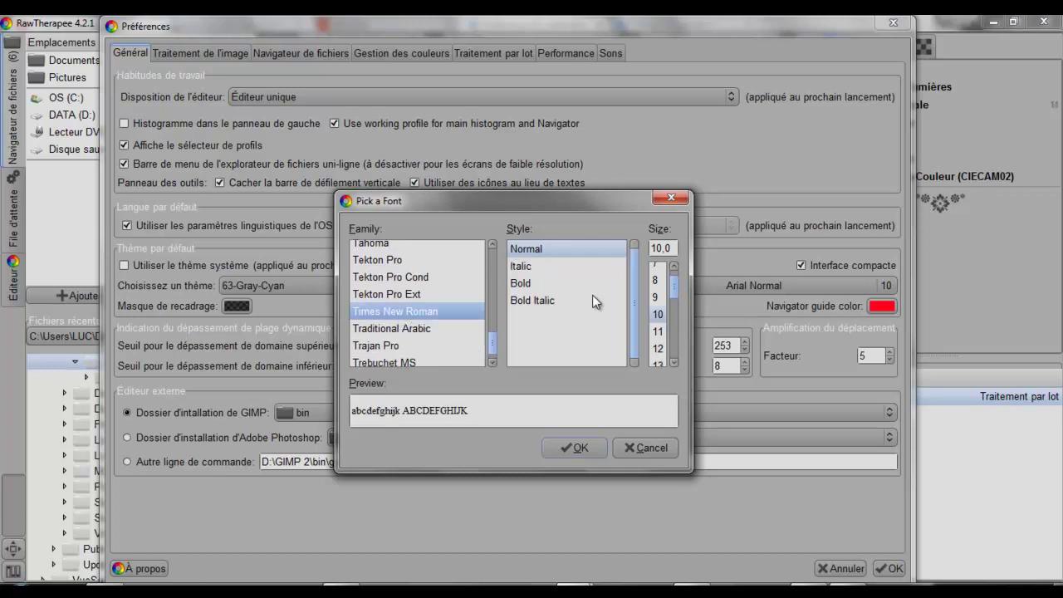
left_click(662, 313)
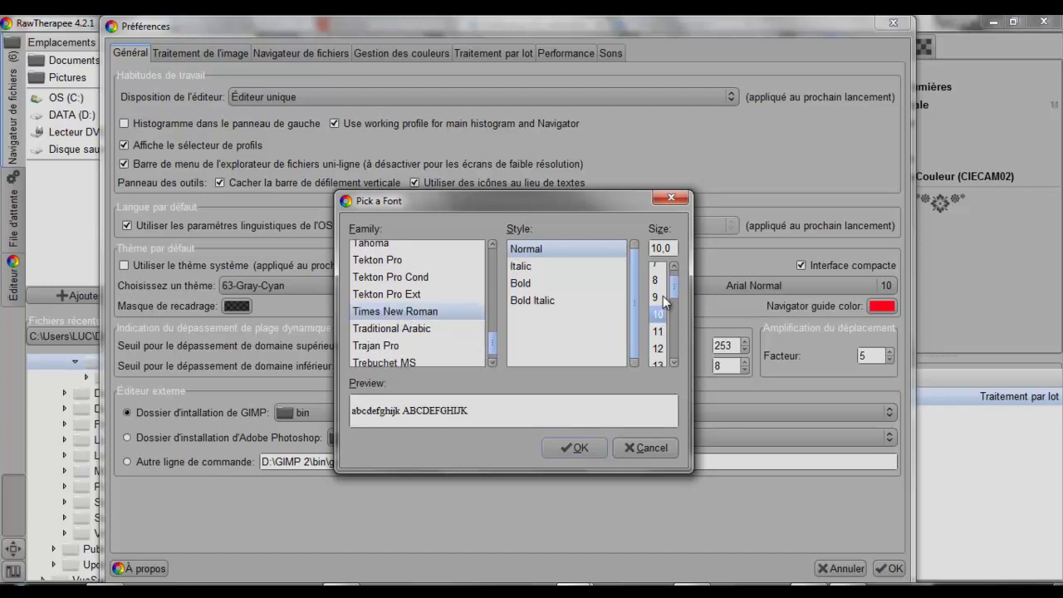
left_click(662, 297)
left_click(662, 314)
left_click(580, 450)
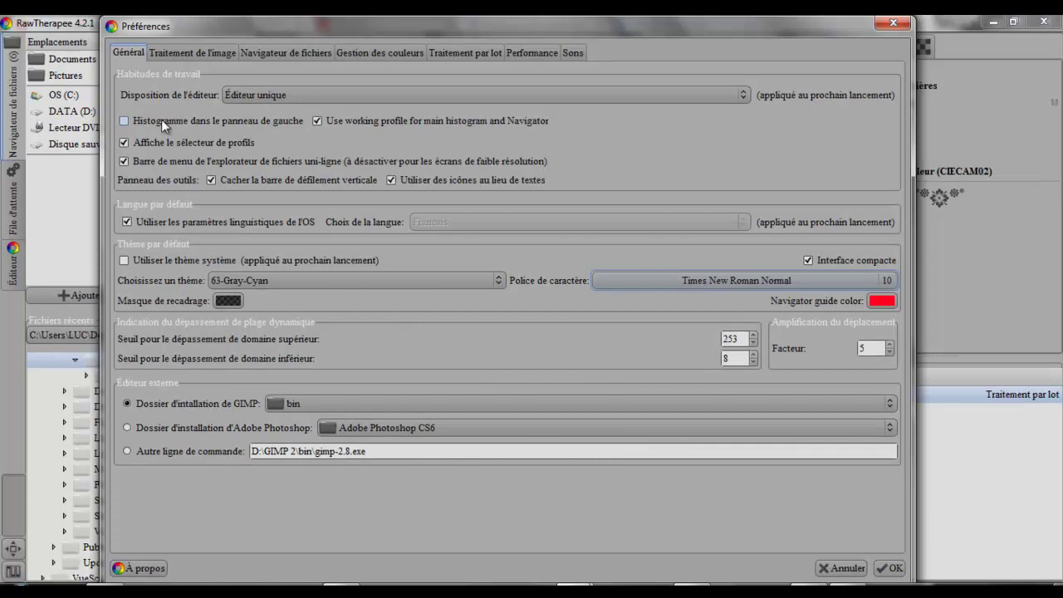
Try the interface font at size 11 and return it to size 10
left_click(891, 283)
left_click(658, 332)
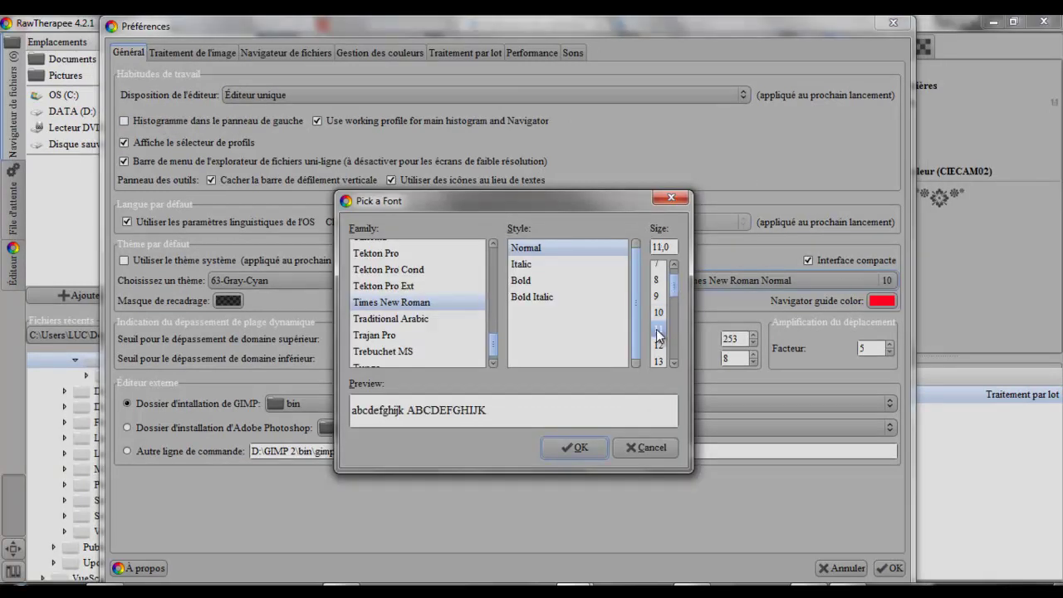
left_click(581, 448)
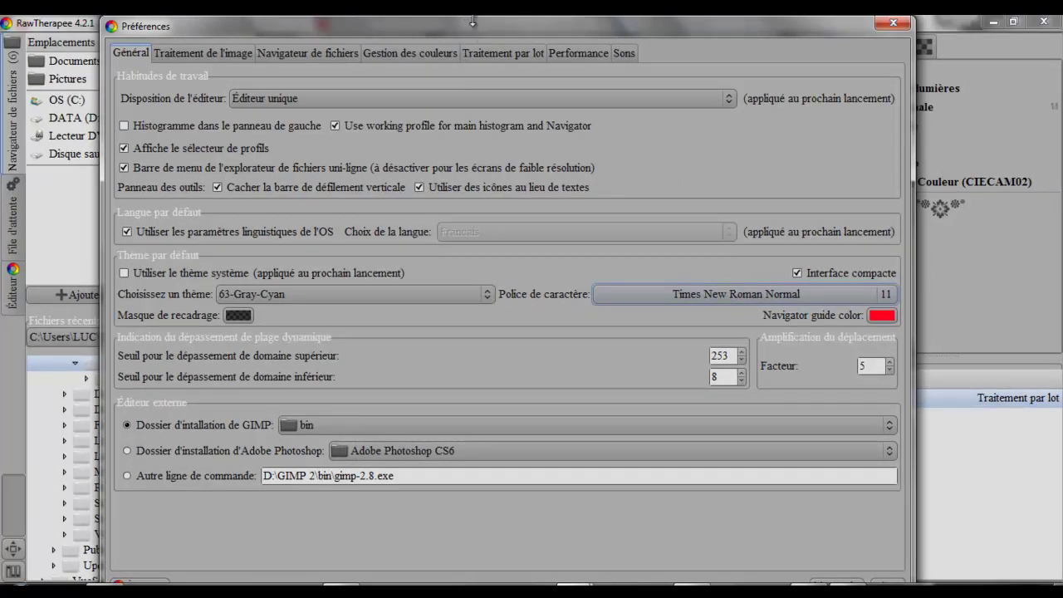
mouse_move(462, 31)
left_mouse_down()
mouse_move(459, 17)
mouse_move(453, 32)
left_mouse_up()
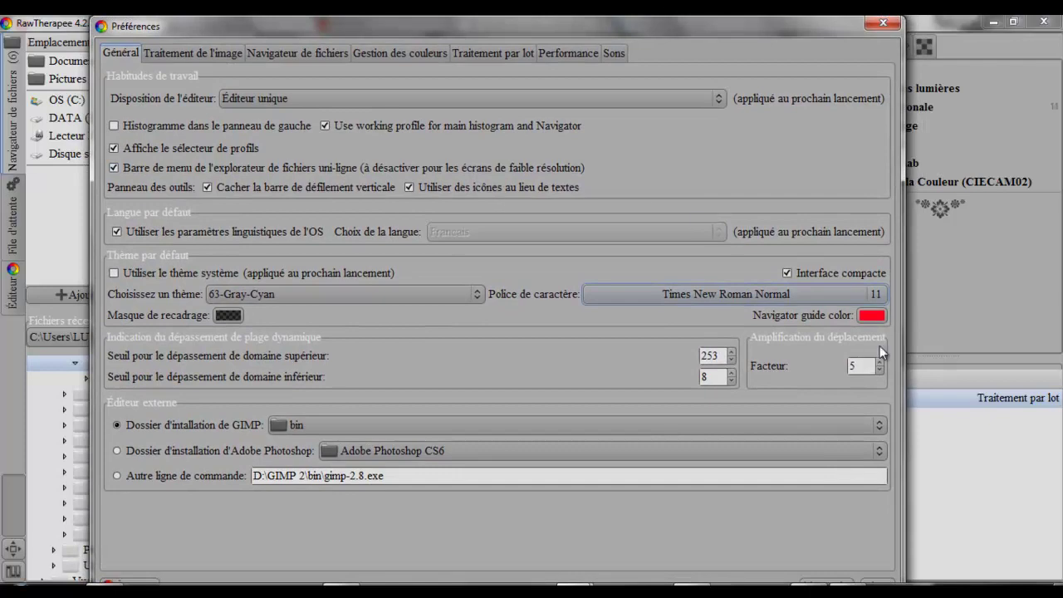
left_click(871, 296)
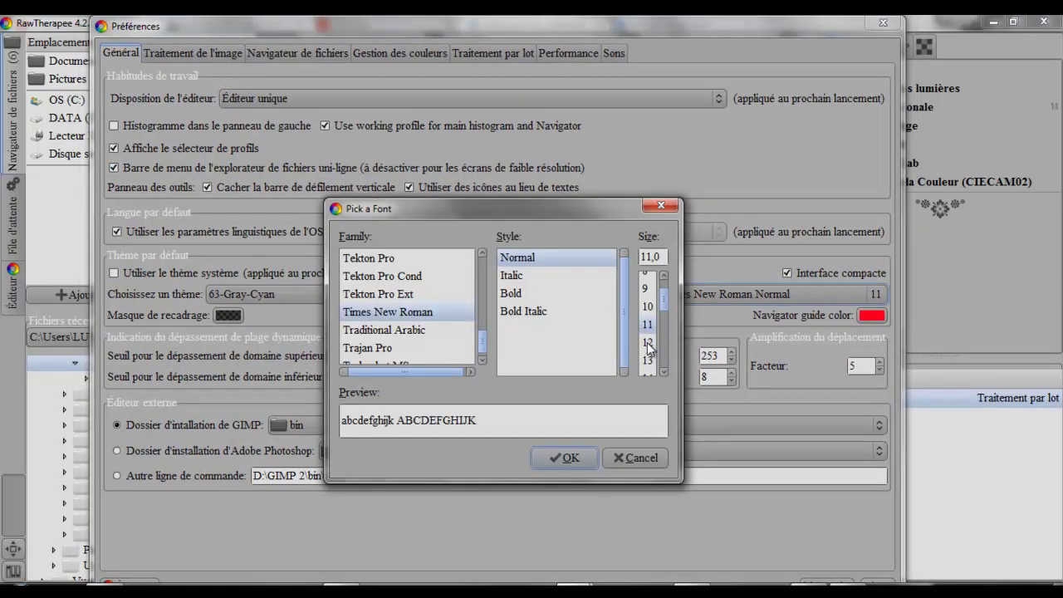
left_click(647, 307)
left_click(582, 458)
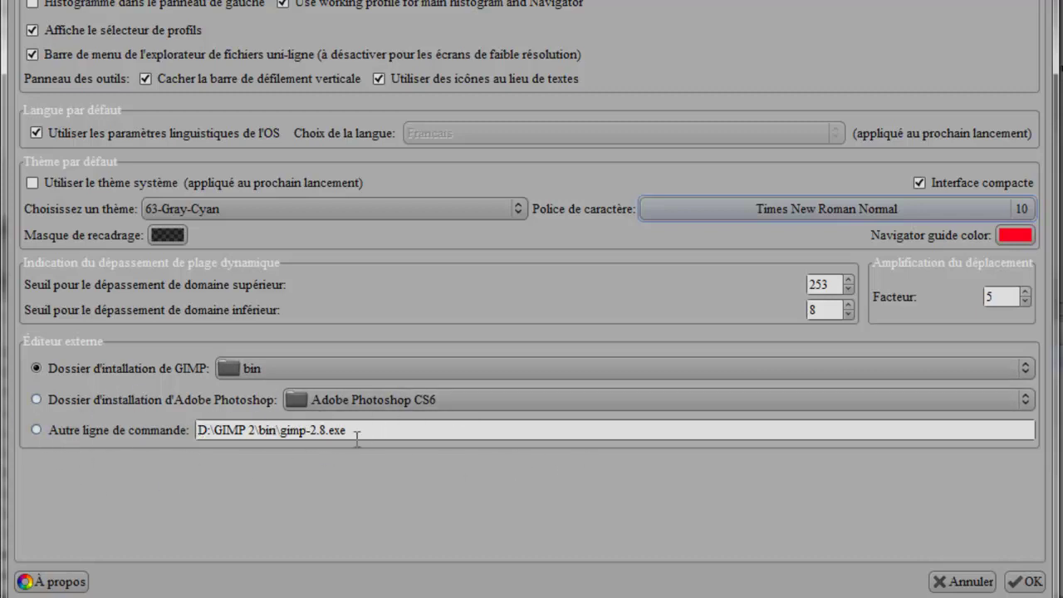
Highlight the external editor's custom command line, and enable the supplied profiles in the image processing preferences
left_click_drag(411, 431, 11, 431)
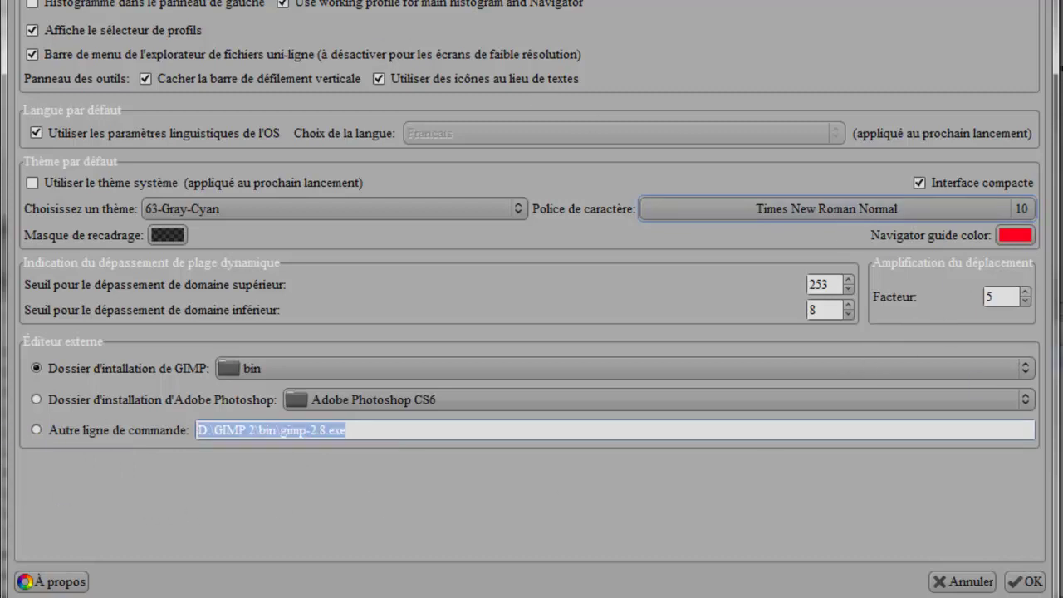
left_click(140, 50)
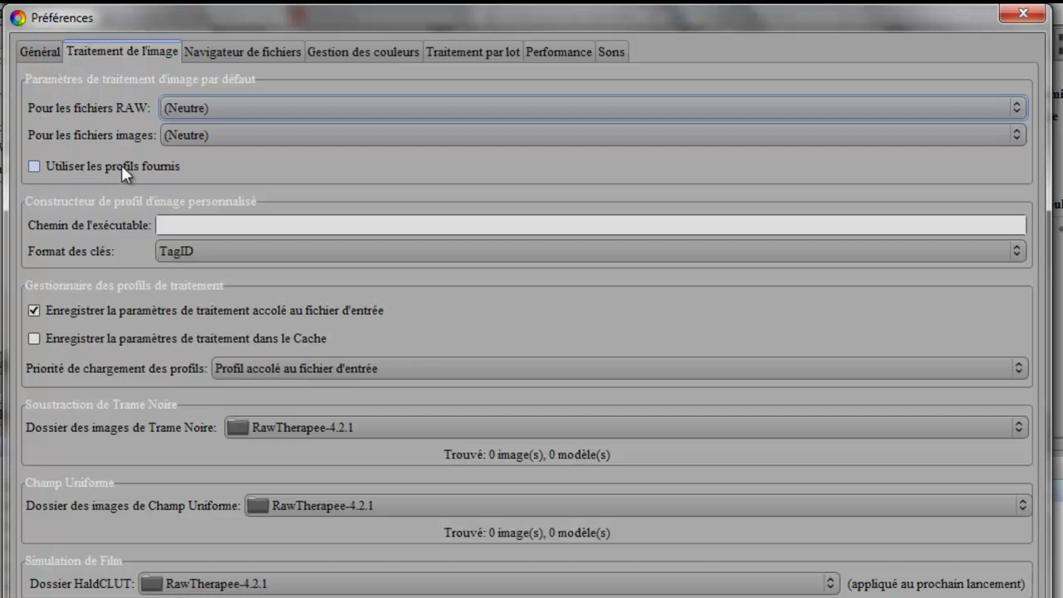
left_click(37, 167)
left_click(36, 167)
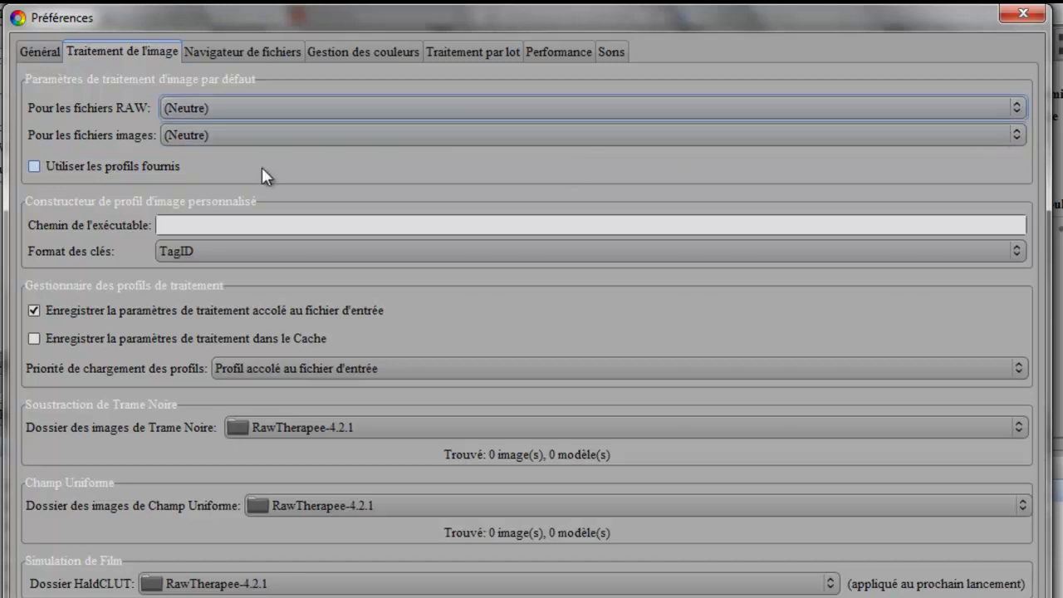
left_click(35, 166)
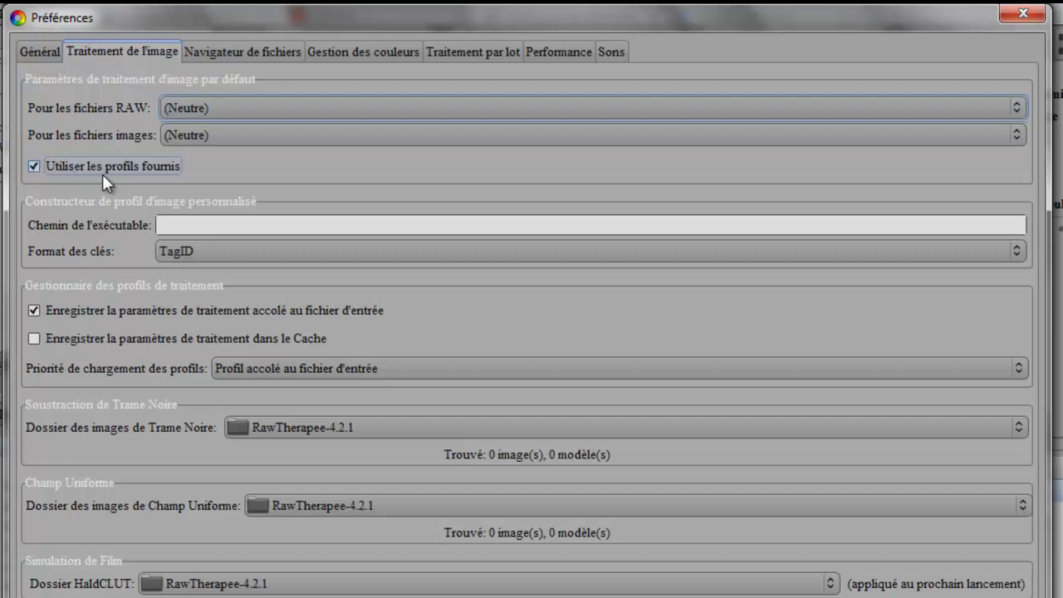
Try the Default profile for both RAW and image files, and reset both by turning the supplied profiles off and on again
left_click(1019, 108)
mouse_move(1021, 91)
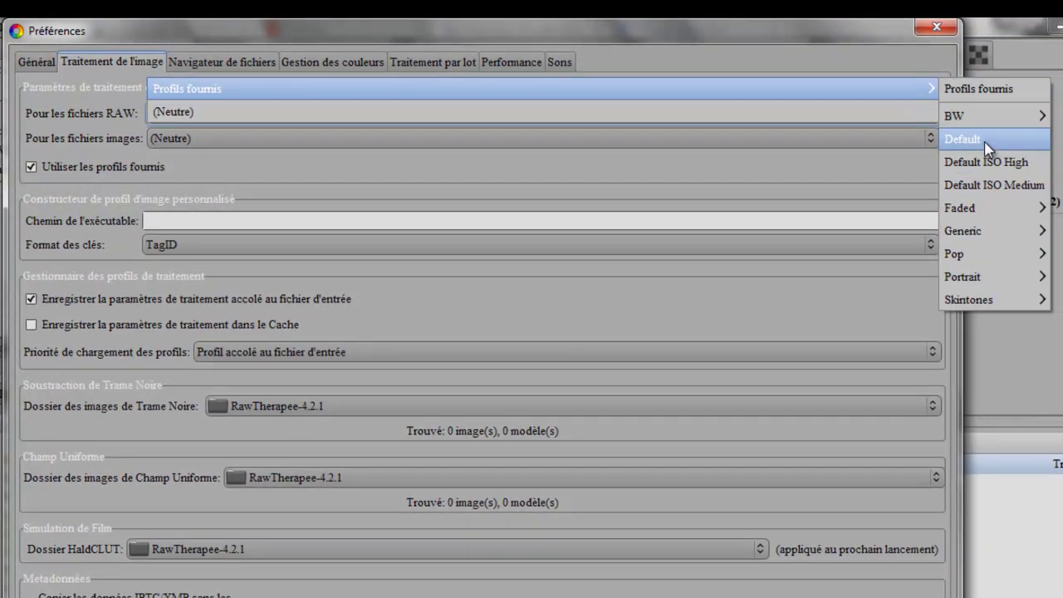
left_click(988, 149)
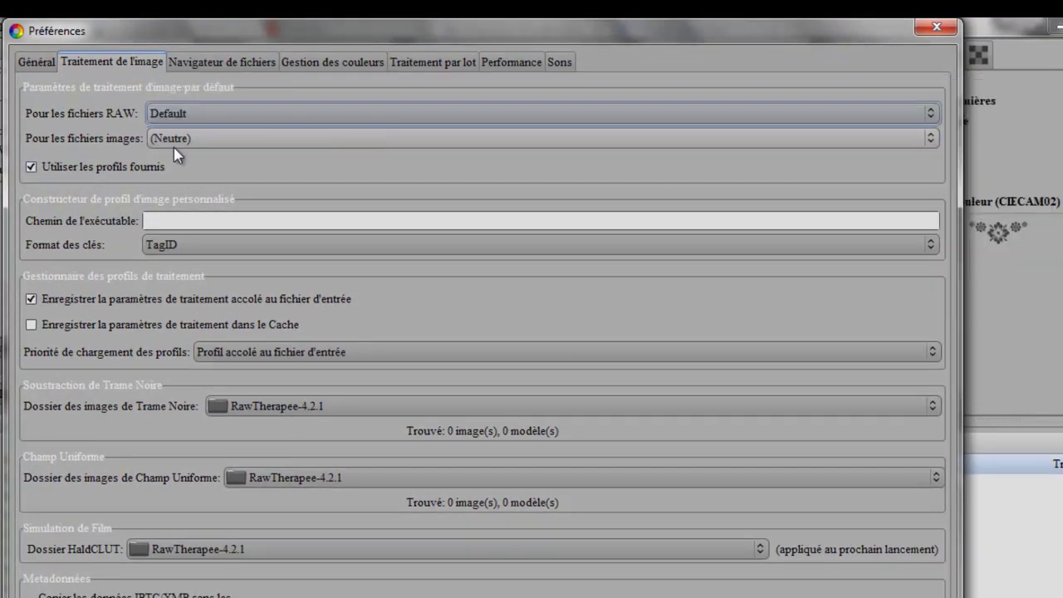
left_click(936, 142)
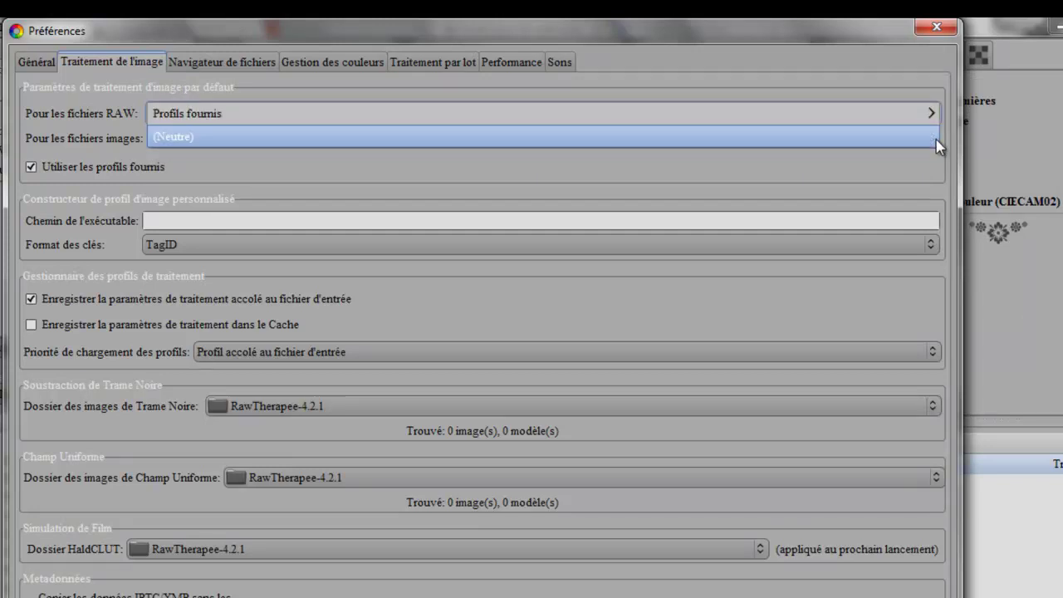
mouse_move(937, 113)
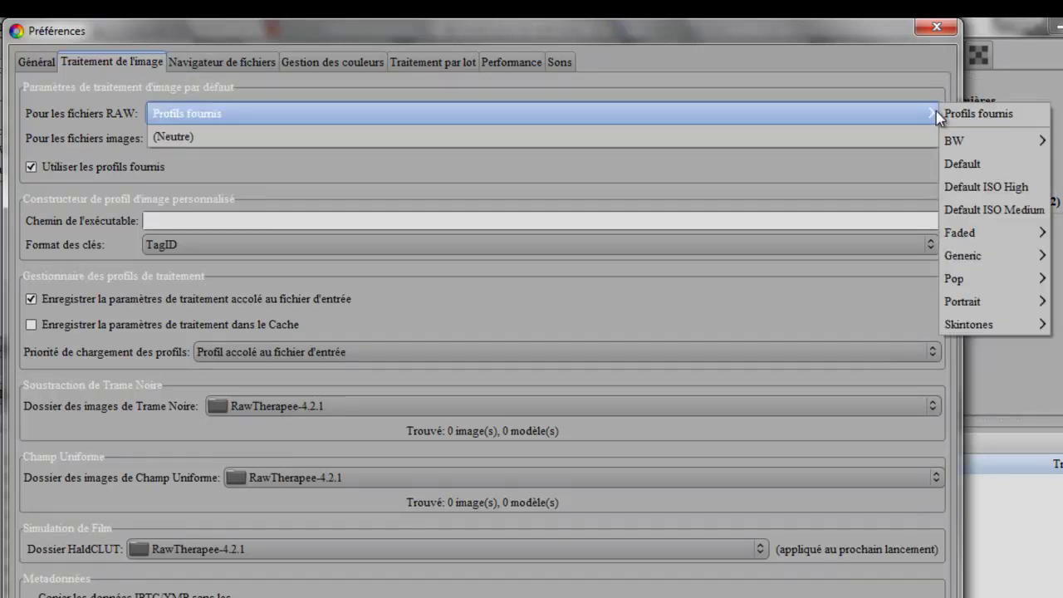
left_click(981, 167)
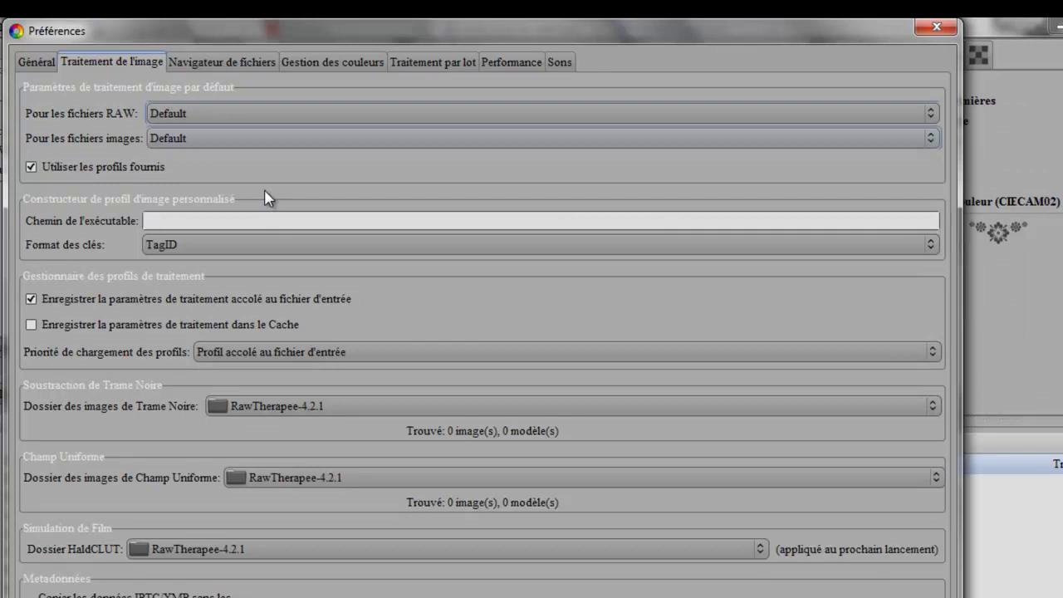
left_click(32, 168)
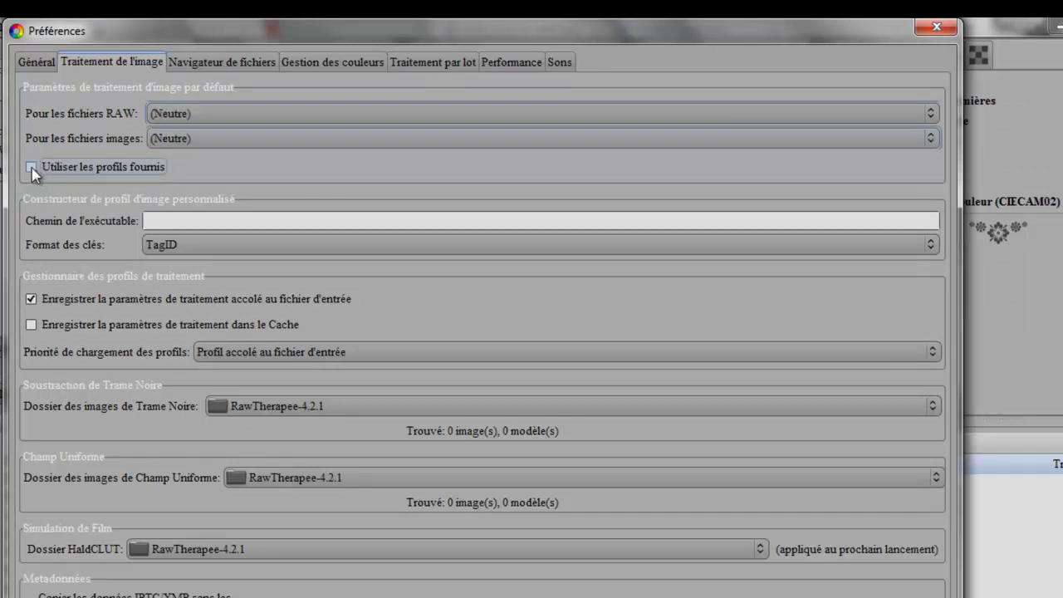
key("space")
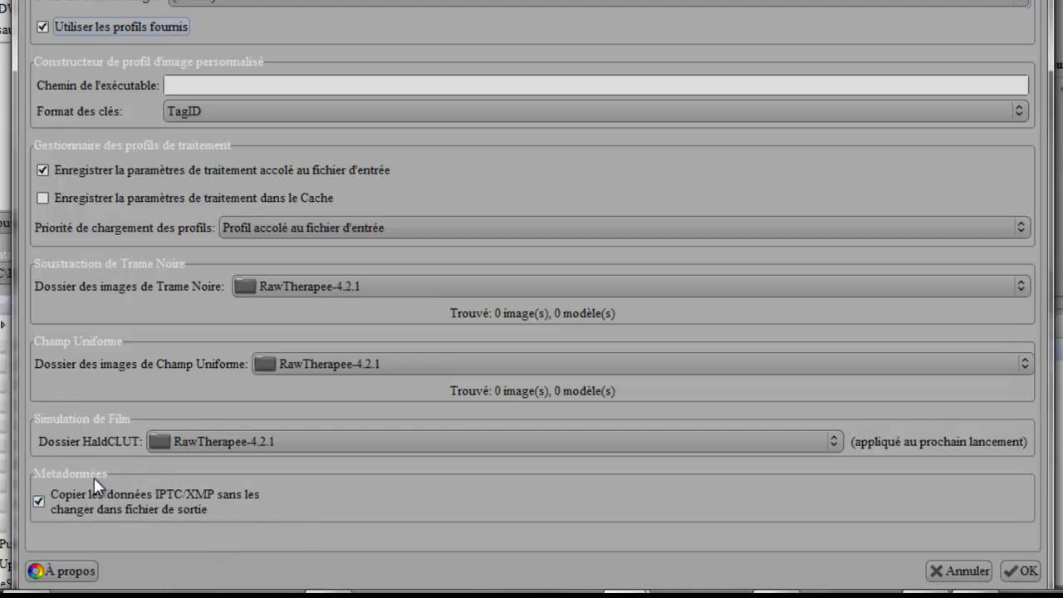
Review the image processing option that copies IPTC/XMP data unchanged to the output file
left_click(213, 502)
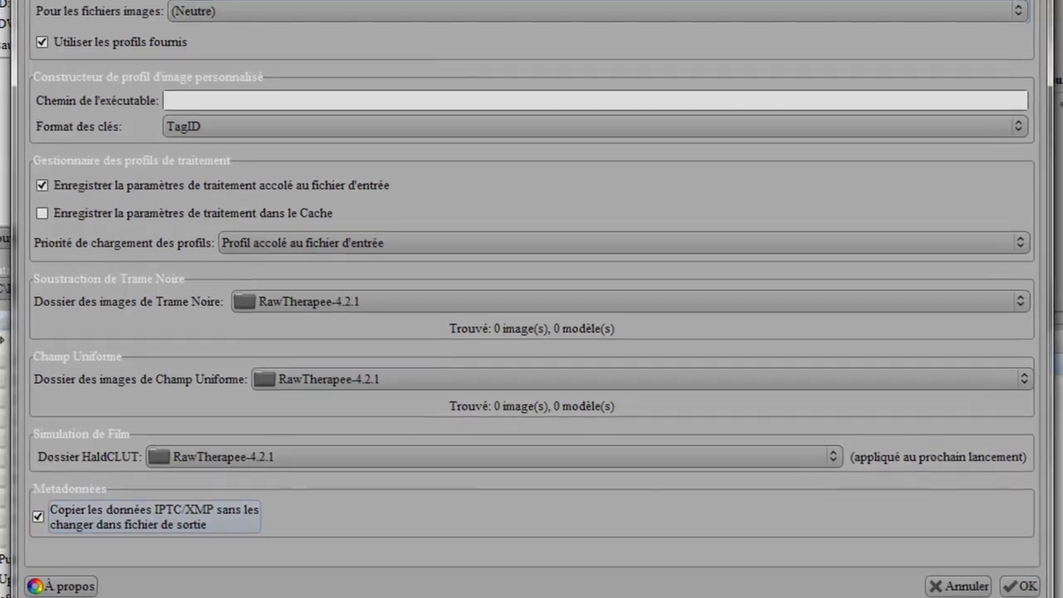
left_click(218, 30)
left_click(120, 53)
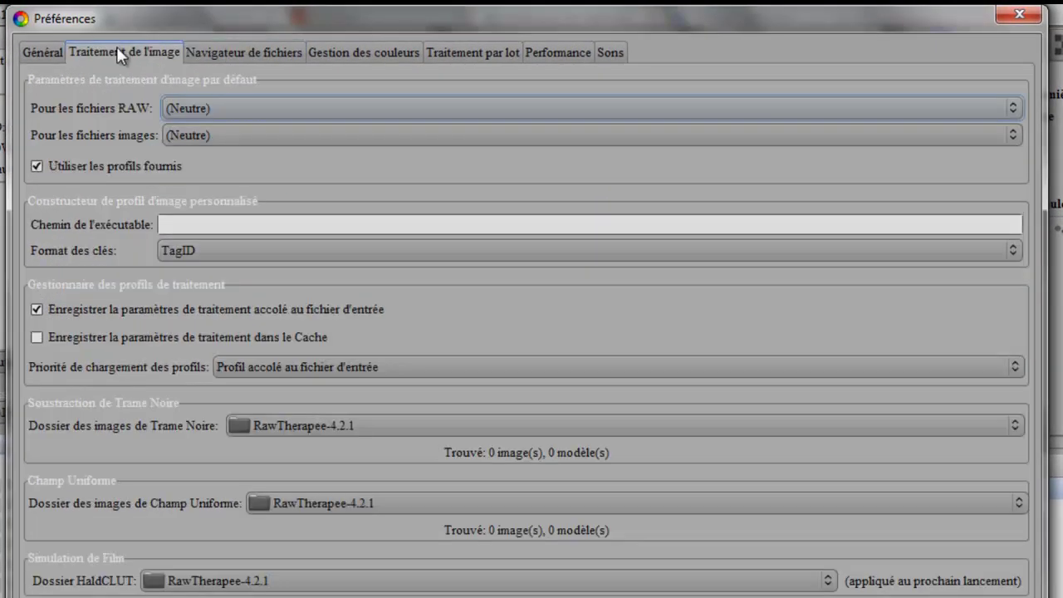
Examine the custom startup image folder in the file browser preferences and compare it with the folder tree behind the dialog
left_click(240, 50)
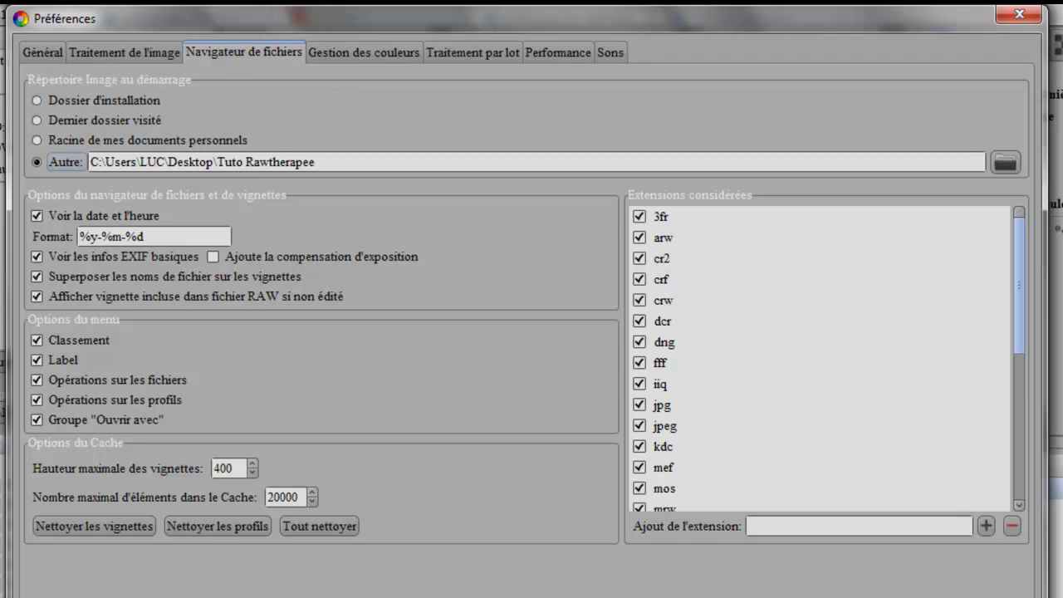
left_click_drag(239, 18, 612, 69)
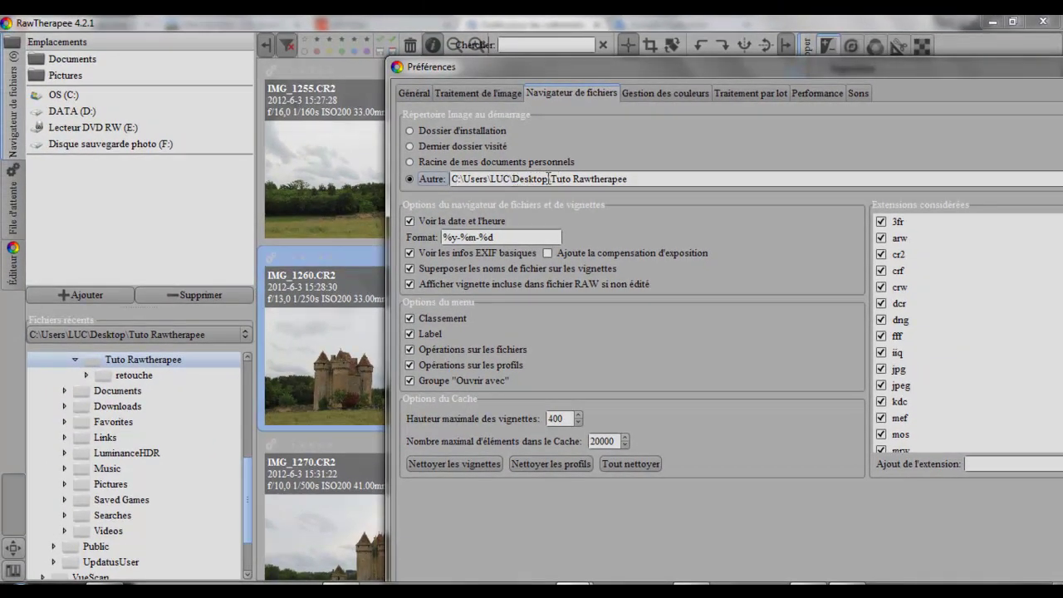
left_click(548, 178)
left_click_drag(629, 179, 552, 173)
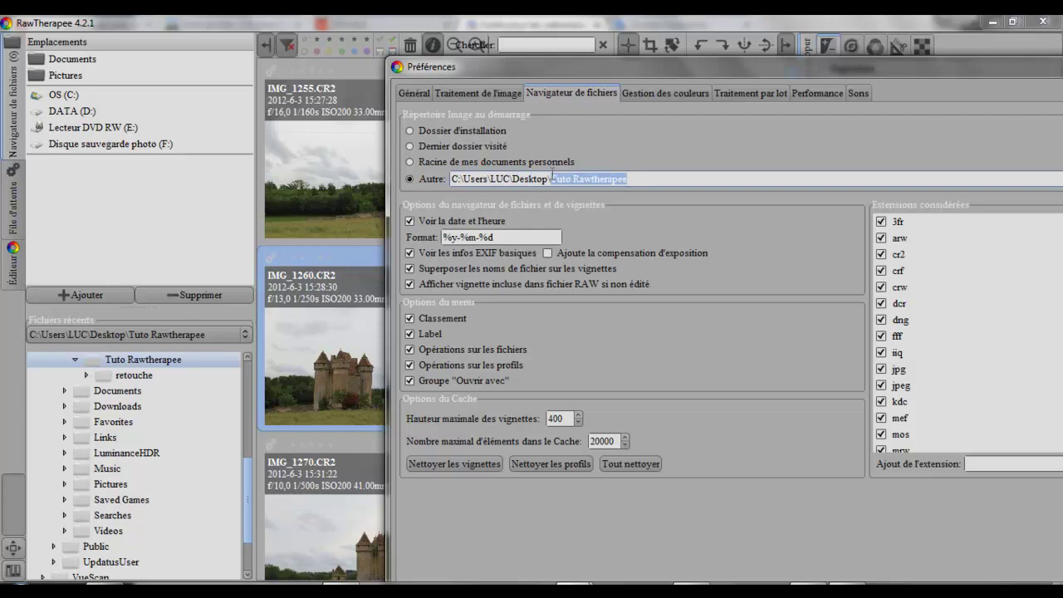
left_click_drag(730, 72, 459, 53)
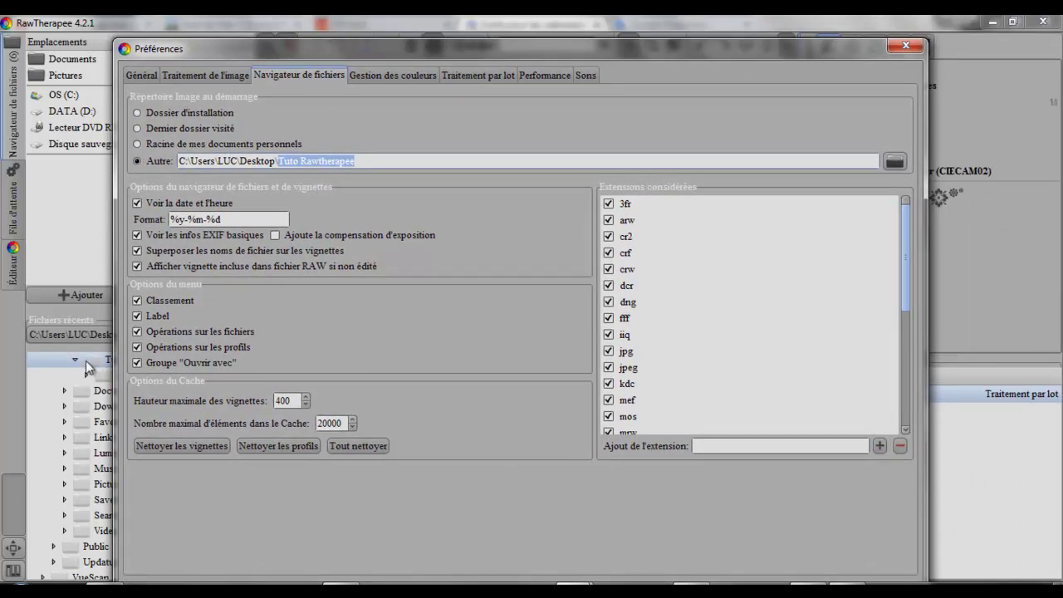
left_click_drag(273, 55, 488, 35)
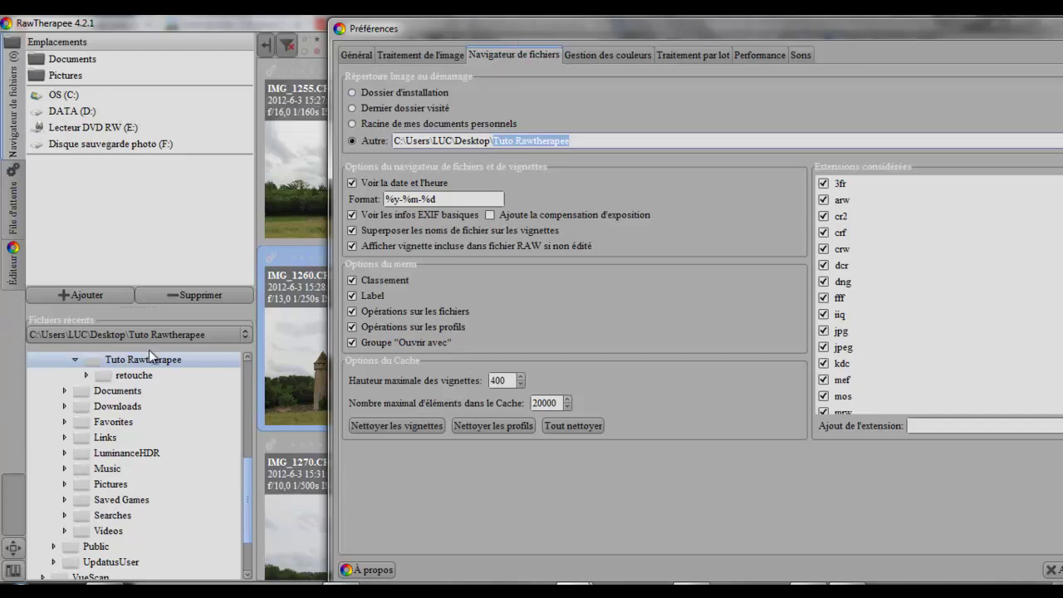
left_click_drag(581, 31, 306, 22)
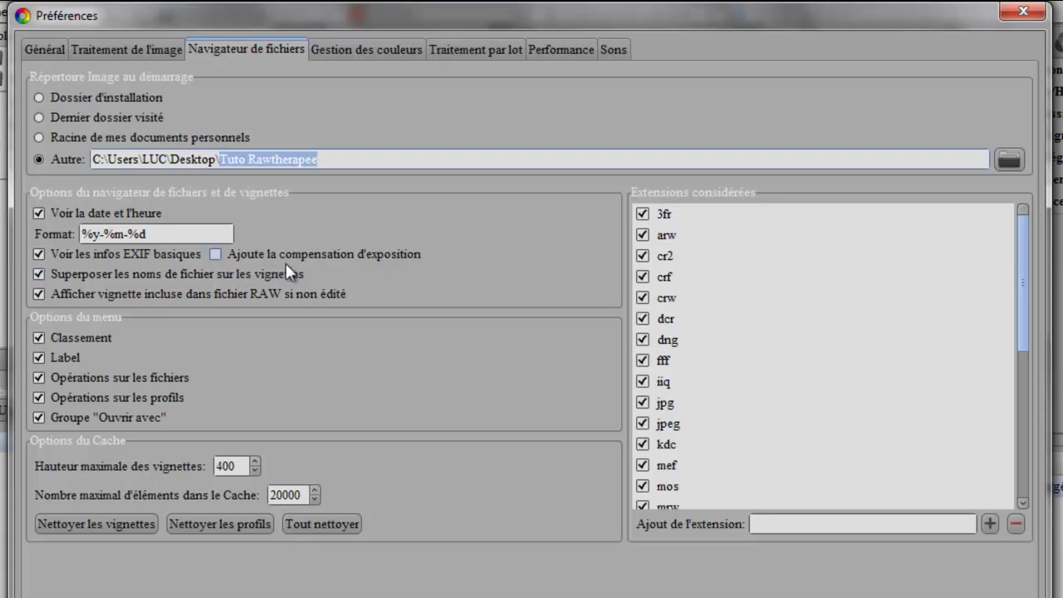
Add exposure compensation to the basic EXIF info on the thumbnails and move the preferences dialog aside to show them
left_click(215, 254)
left_click(215, 254)
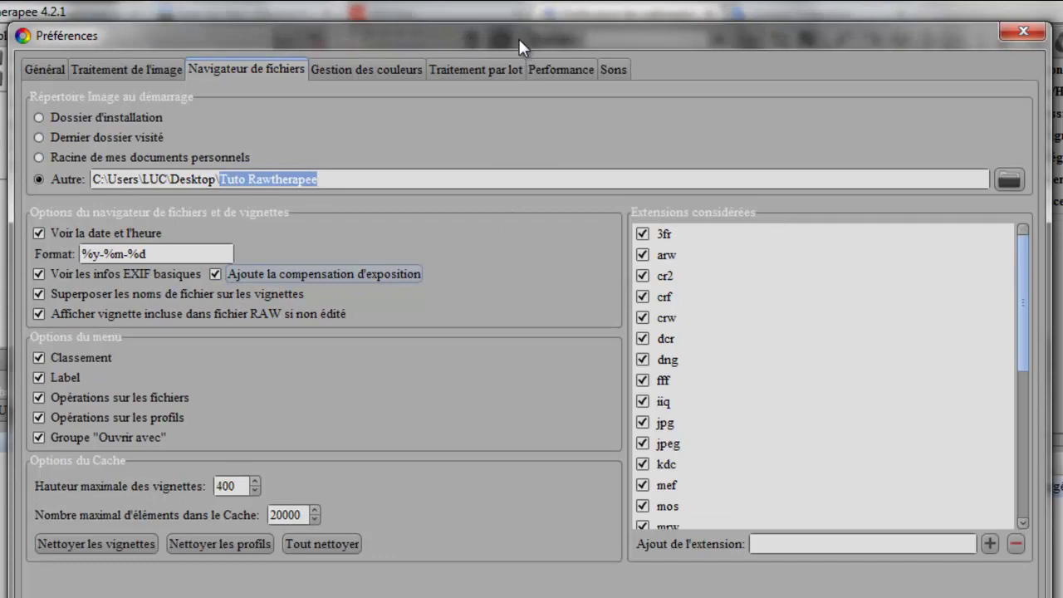
mouse_move(518, 37)
left_mouse_down()
mouse_move(588, 180)
mouse_move(589, 309)
mouse_move(571, 214)
mouse_move(631, 12)
mouse_move(562, 34)
mouse_move(508, 21)
left_mouse_up()
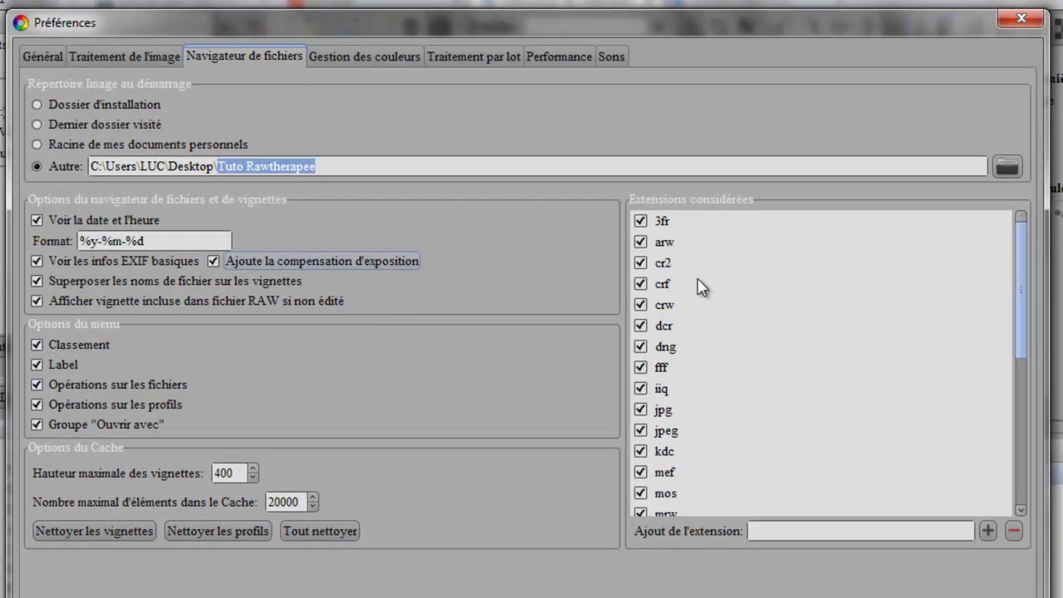
left_click_drag(1015, 234, 1009, 182)
left_click_drag(665, 137, 531, 8)
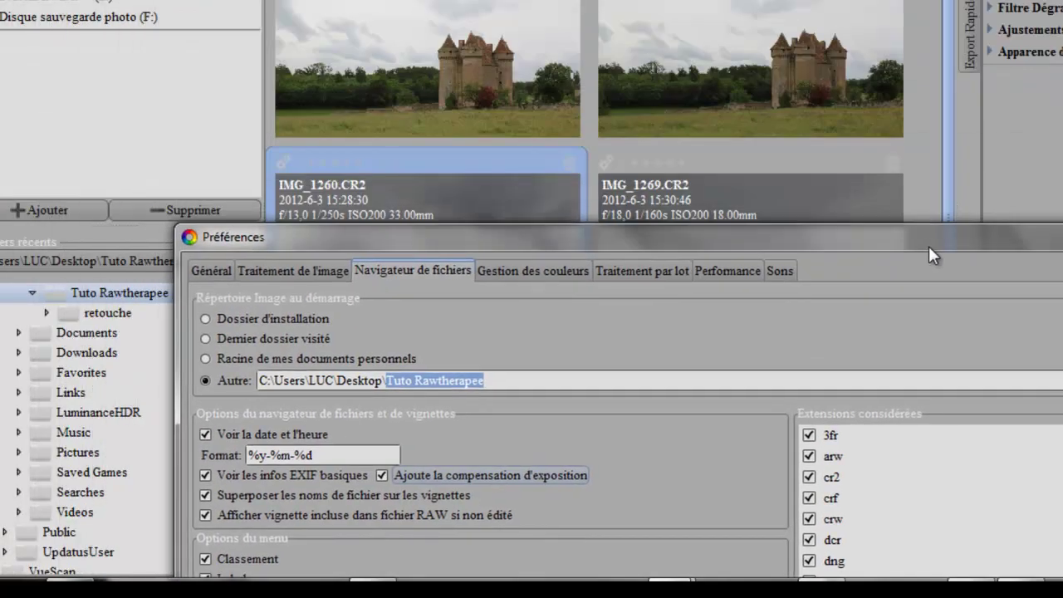
Review the rendering intent choices in the colour management preferences and keep Colorimétrie relative
left_click_drag(930, 245, 912, 183)
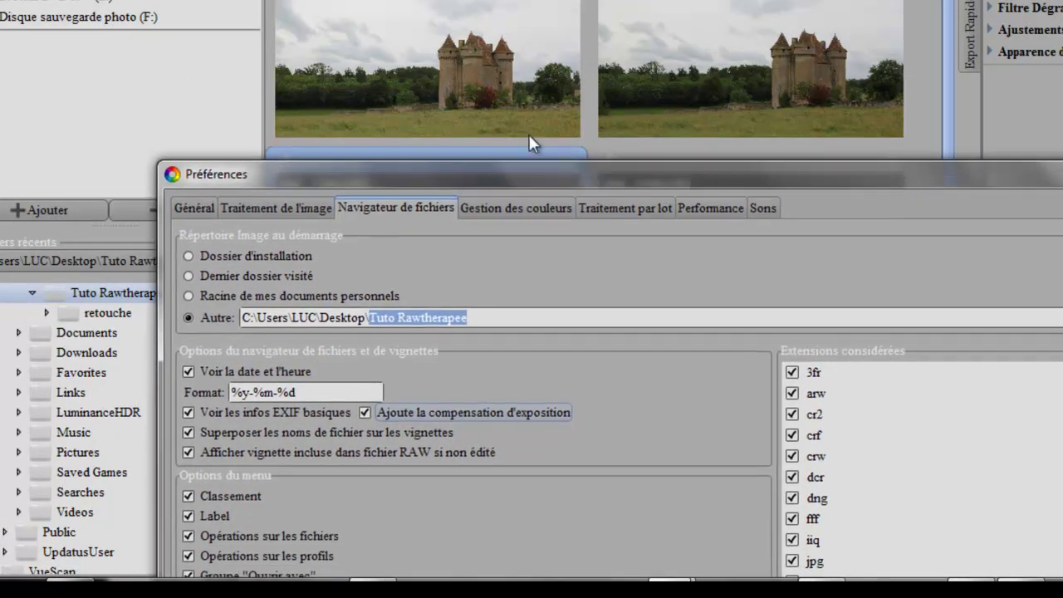
left_click_drag(734, 171, 580, 0)
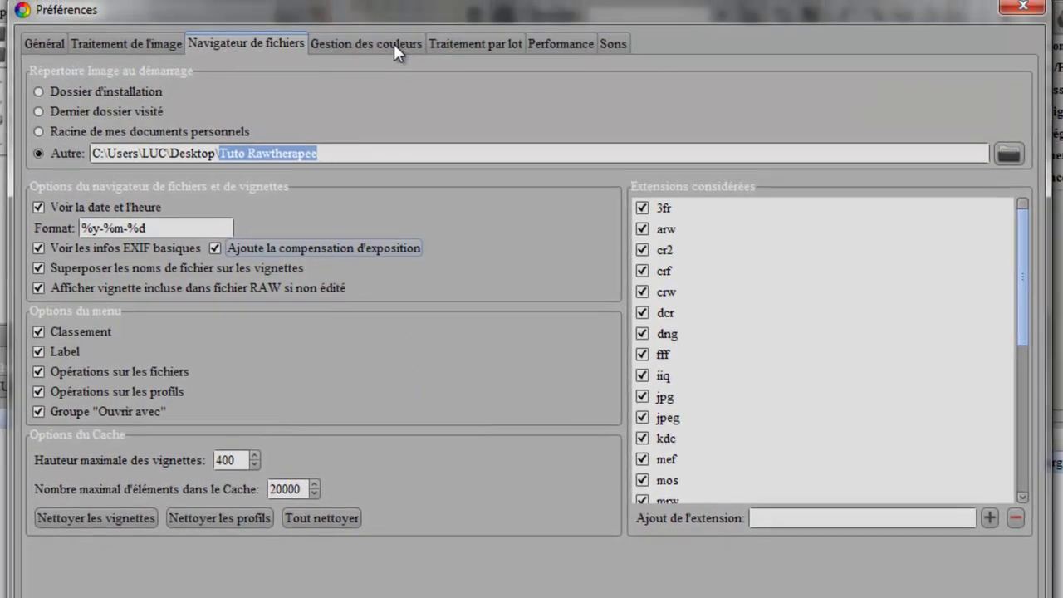
left_click(394, 44)
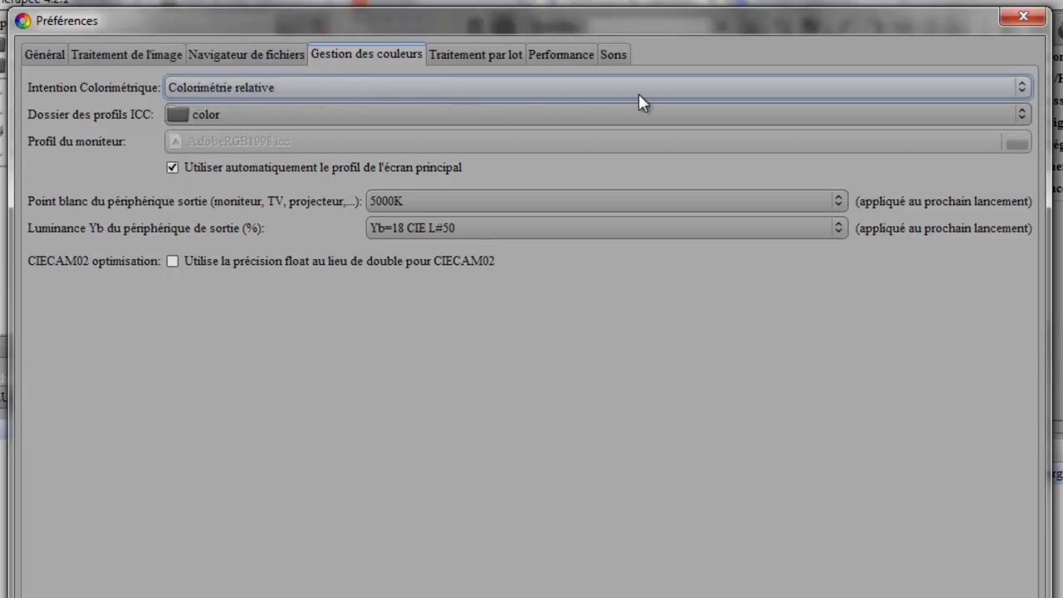
left_click(1016, 92)
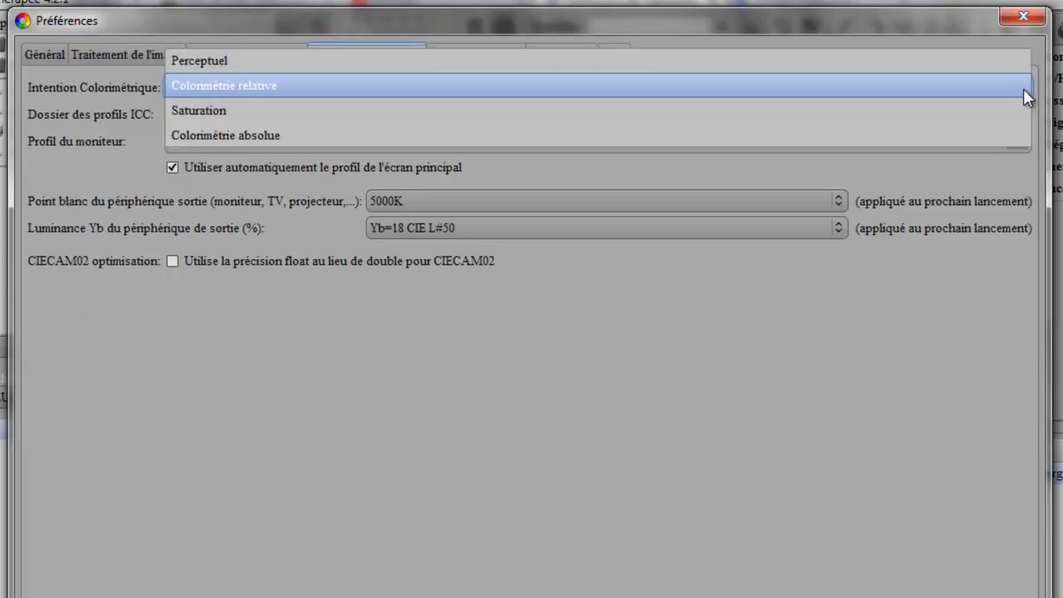
left_click(1023, 88)
left_click(1023, 88)
left_click(1024, 88)
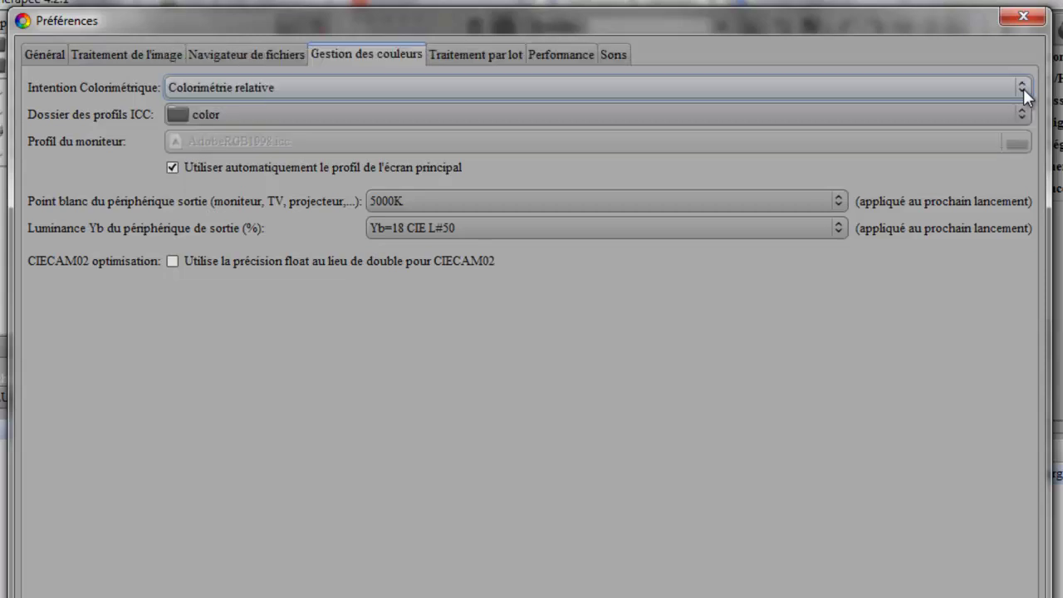
Try assigning AdobeRGB1998.icc as the monitor profile, and turn automatic use of the main screen's profile back on
left_click(173, 167)
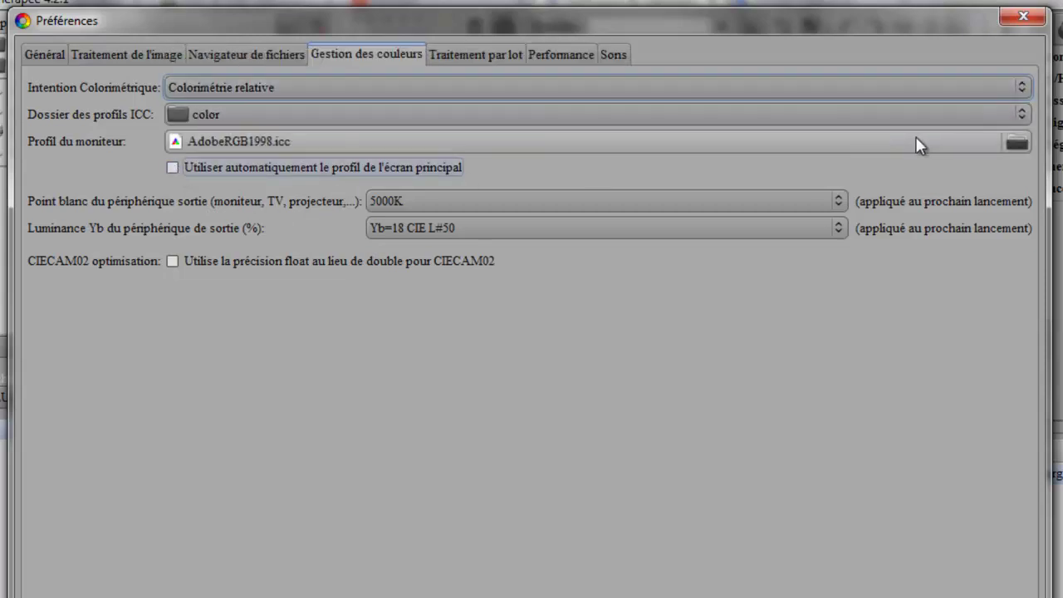
left_click(1012, 140)
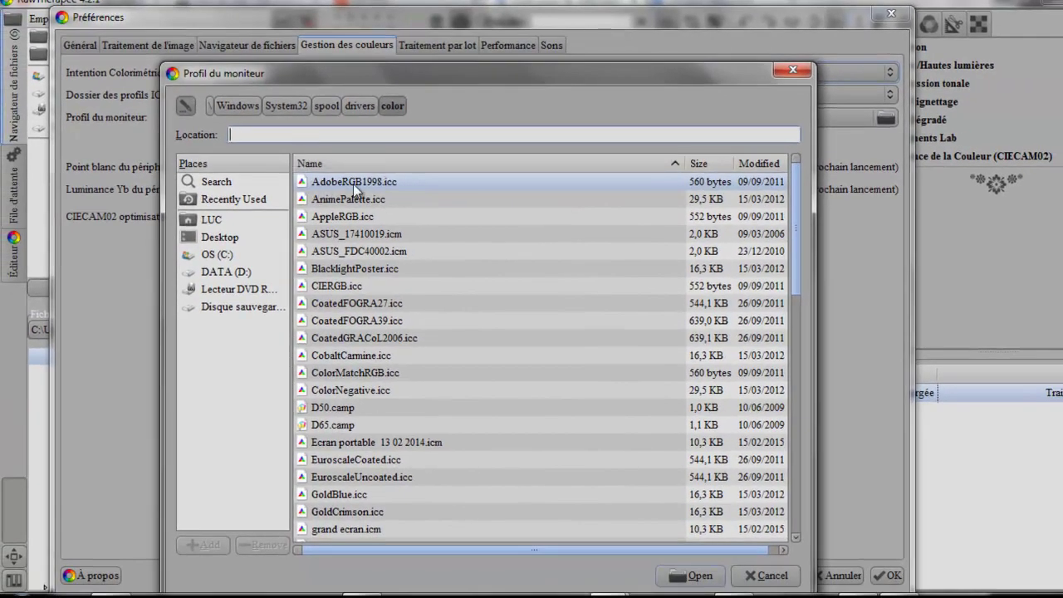
left_click(355, 193)
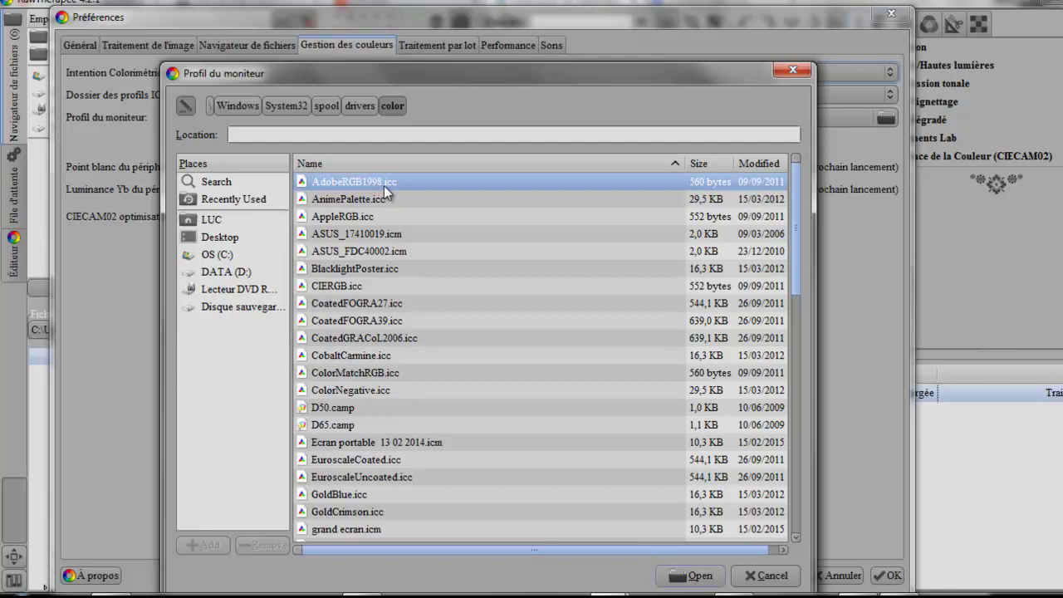
left_click(698, 577)
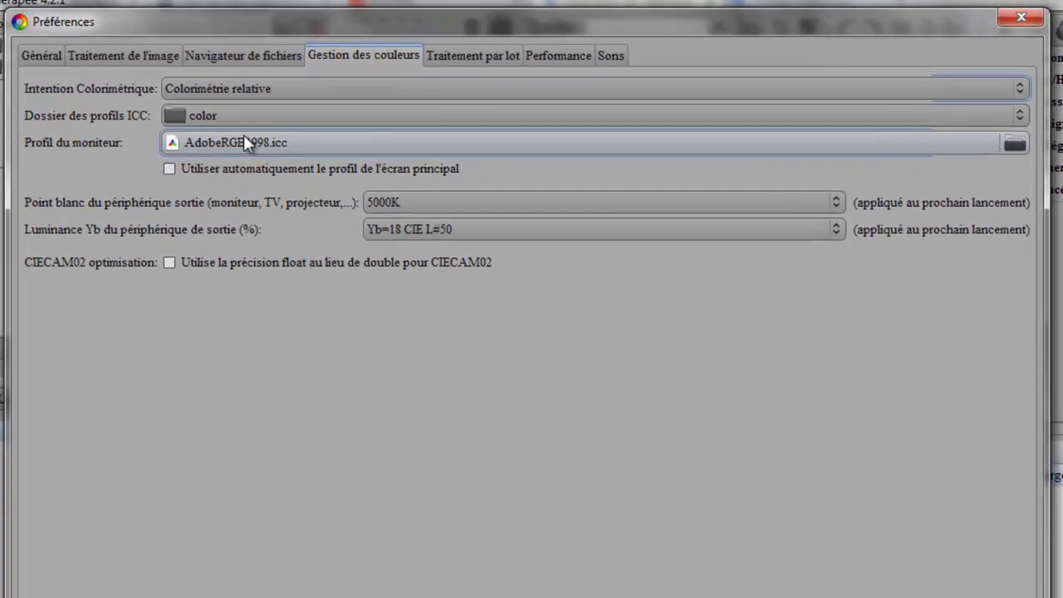
left_click(170, 172)
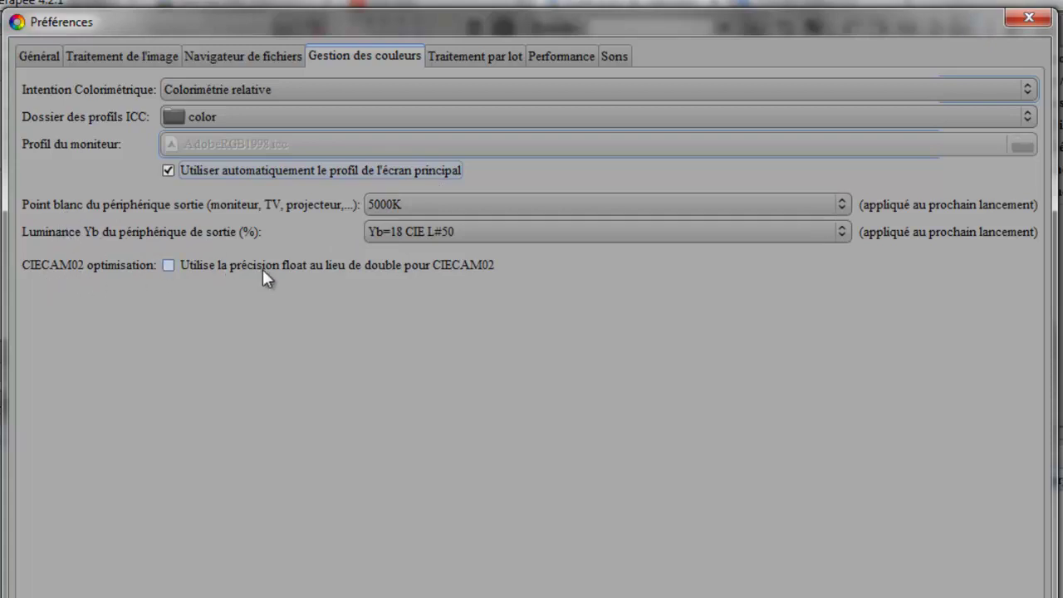
mouse_move(262, 269)
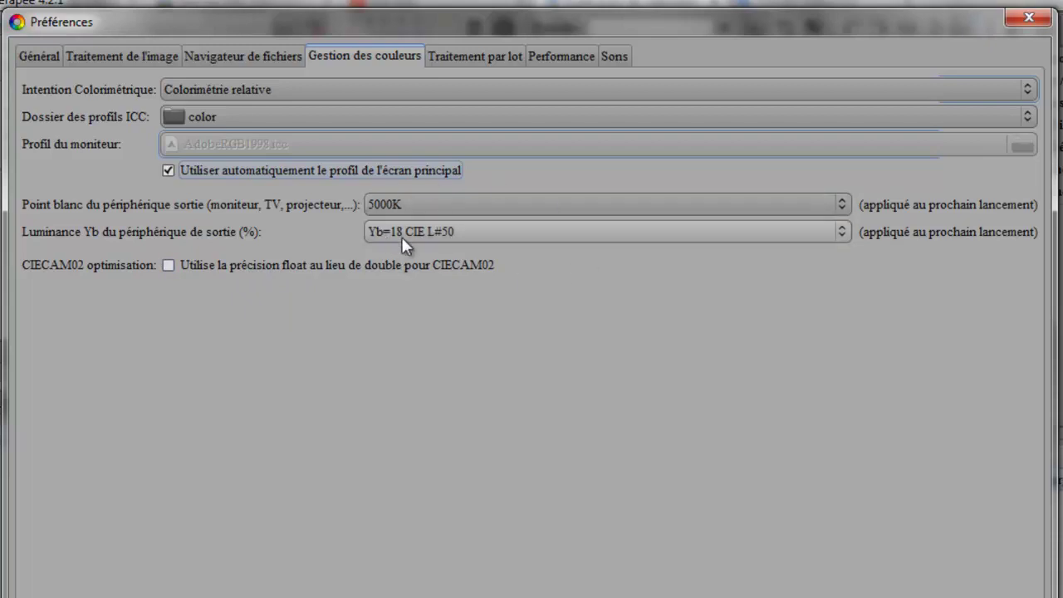
Examine the add or replace behaviour of every adjustment in the batch processing preferences
left_click(479, 56)
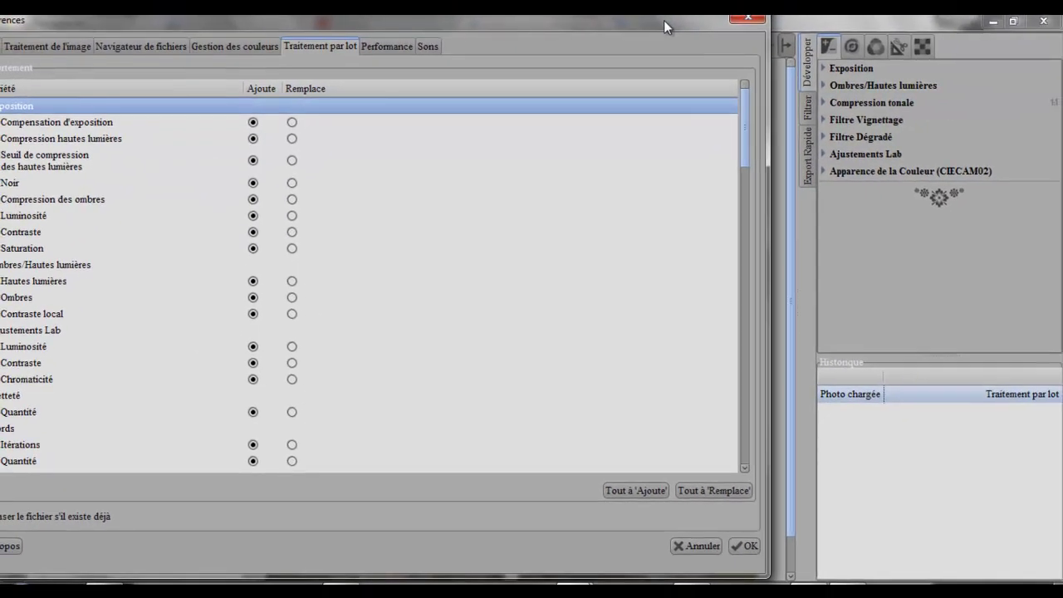
left_click_drag(663, 26, 766, 31)
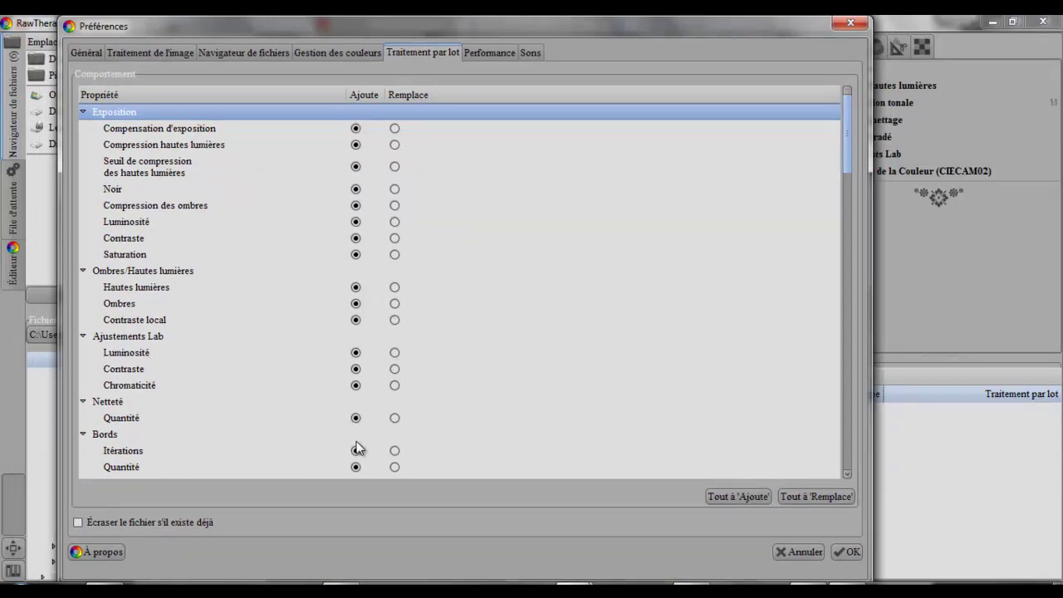
scroll(373, 423, "down", 15)
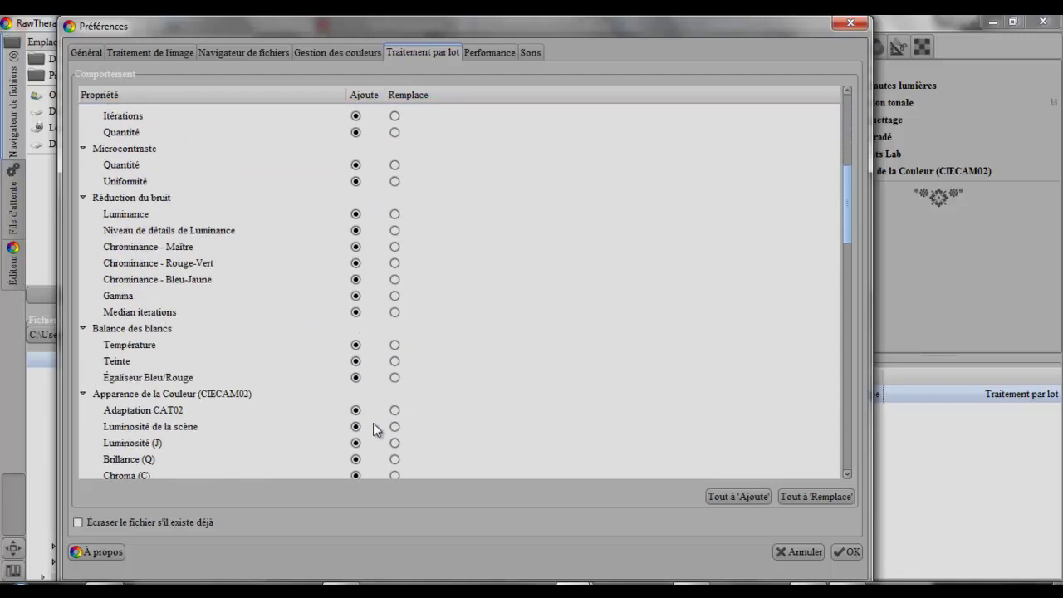
scroll(372, 430, "down", 10)
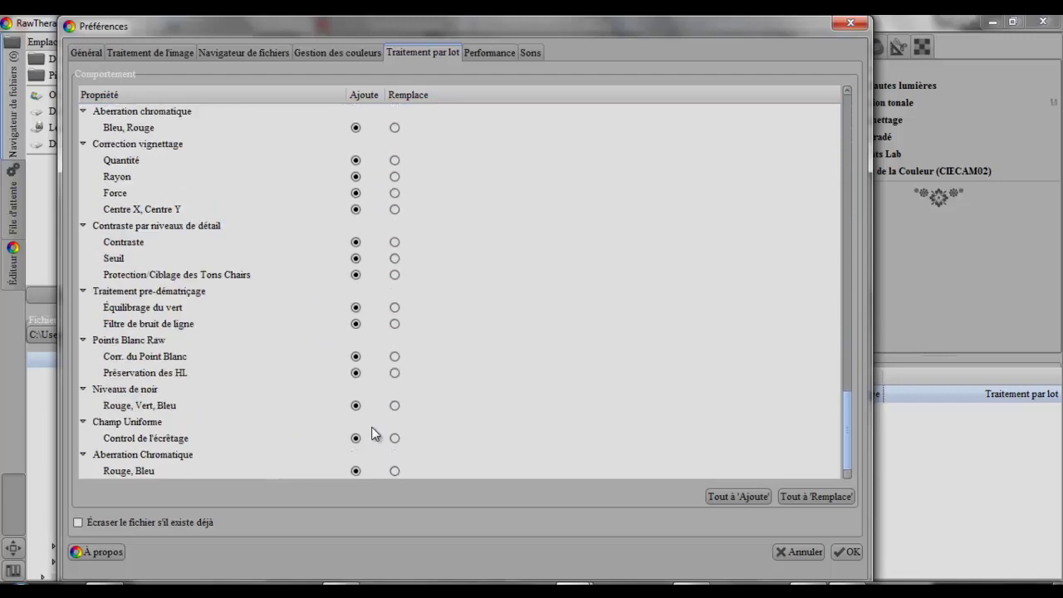
scroll(372, 438, "up", 20)
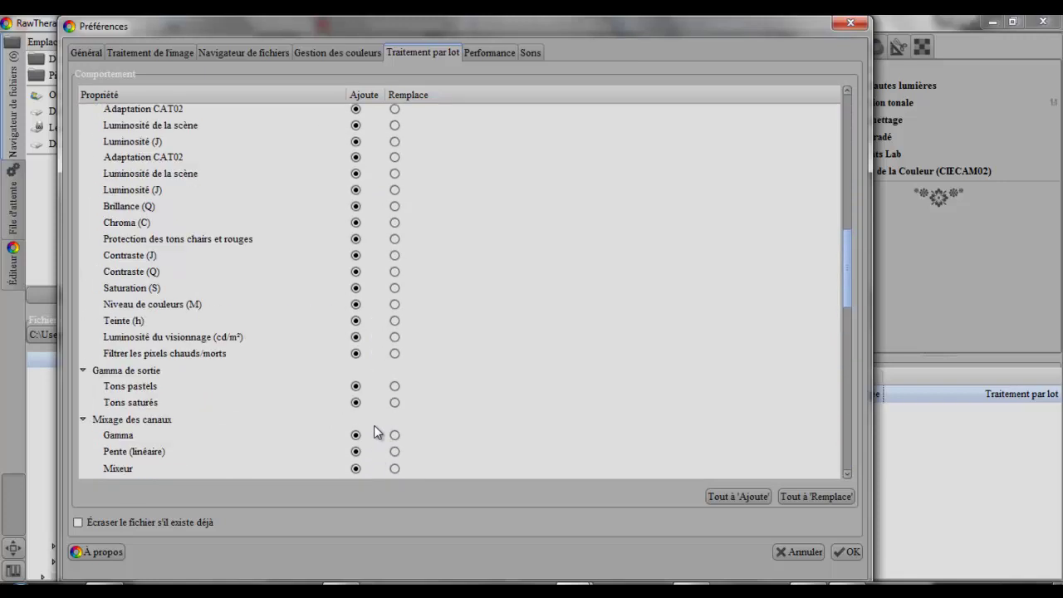
scroll(375, 427, "up", 3)
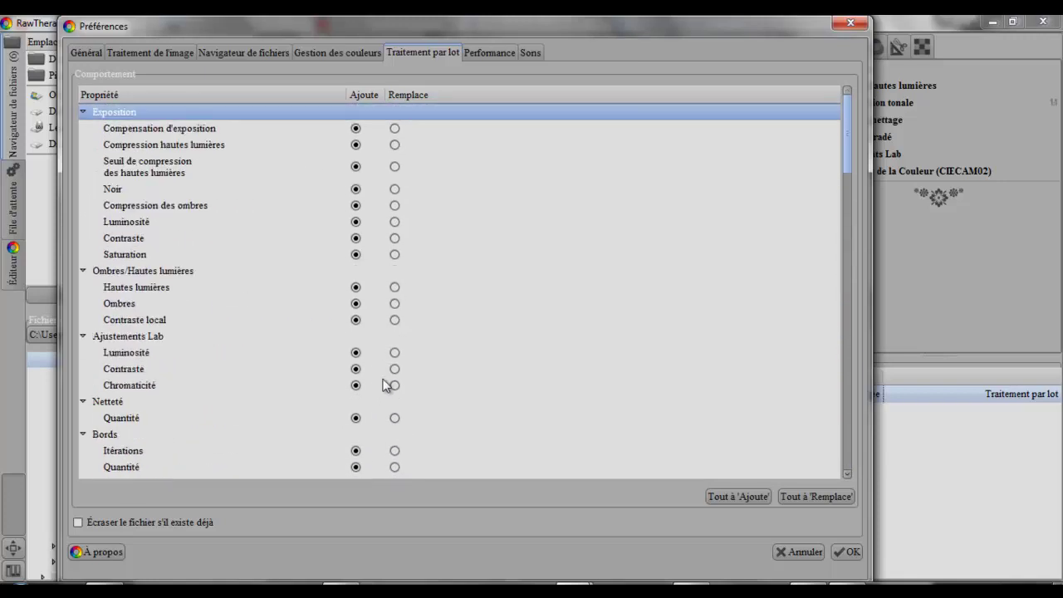
Examine the noise reduction processing unit limit in the performance preferences and the options for sound notifications
left_click(491, 54)
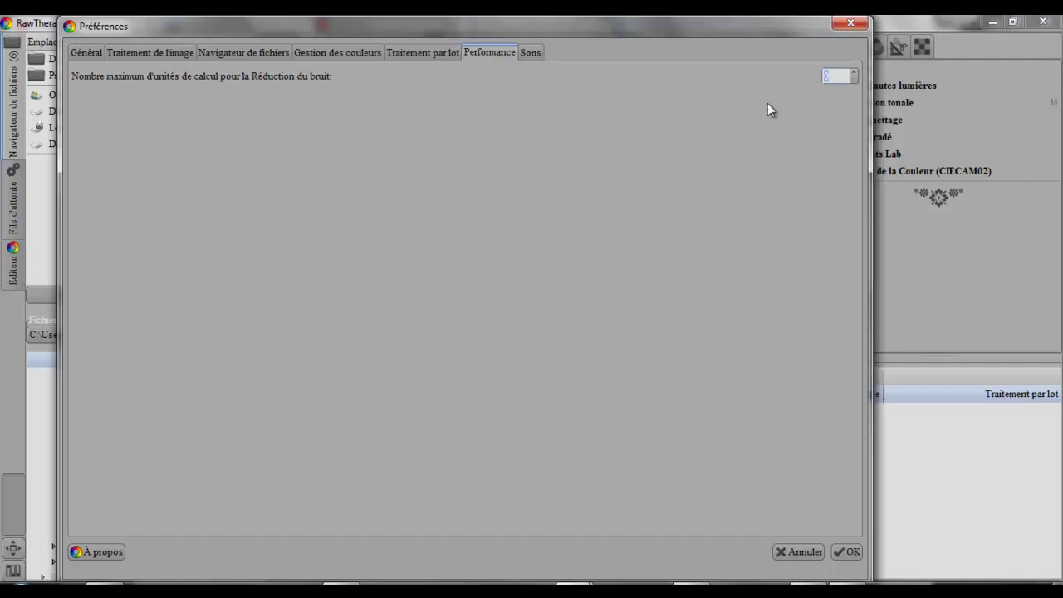
left_click(854, 73)
left_click(854, 74)
left_click(531, 54)
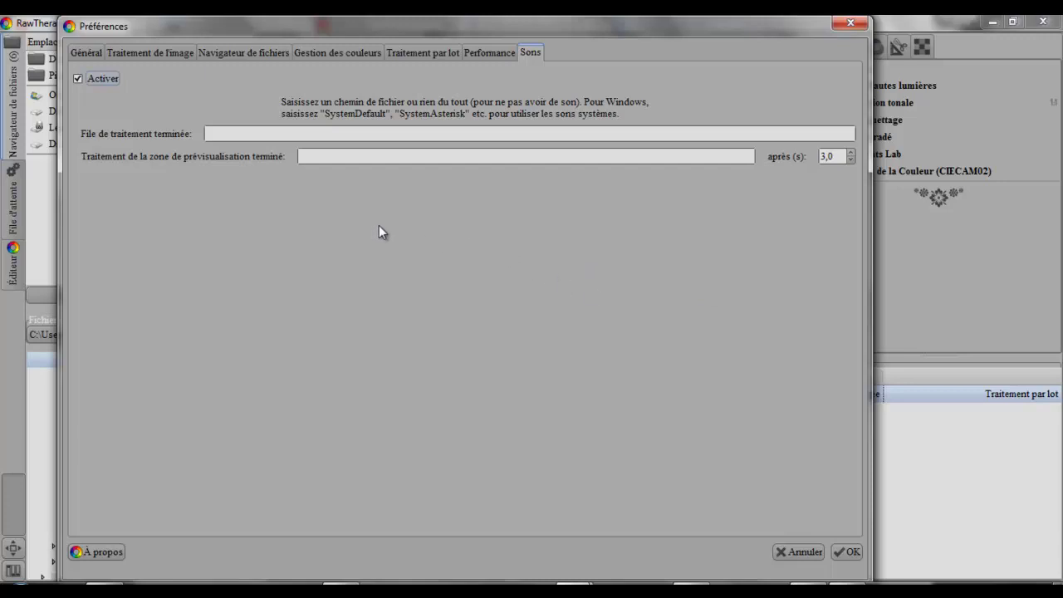
left_click(489, 53)
left_click(528, 52)
left_click(510, 56)
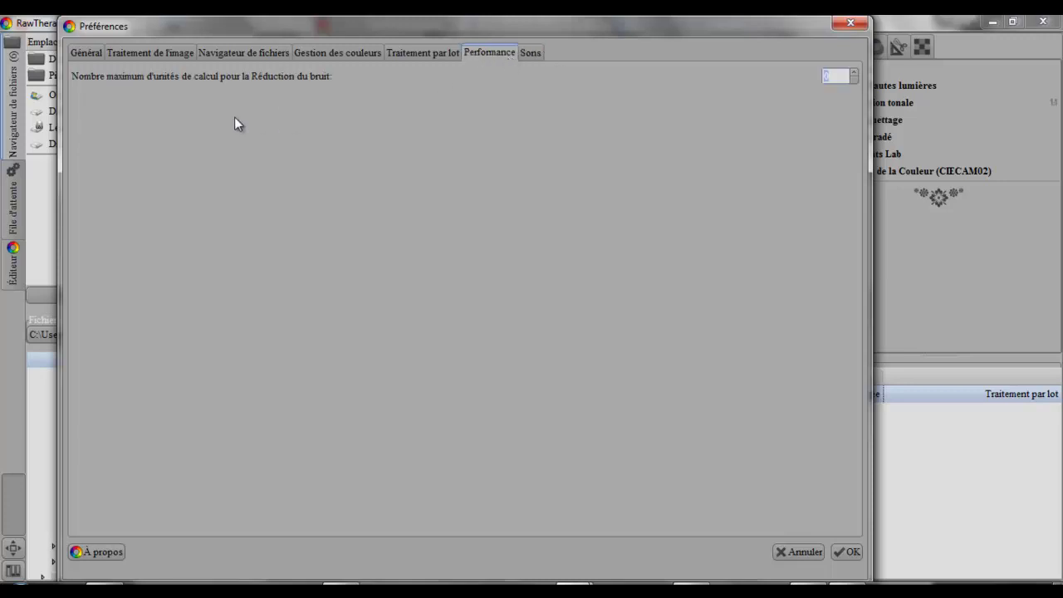
left_click(416, 52)
left_click(500, 54)
left_click(531, 53)
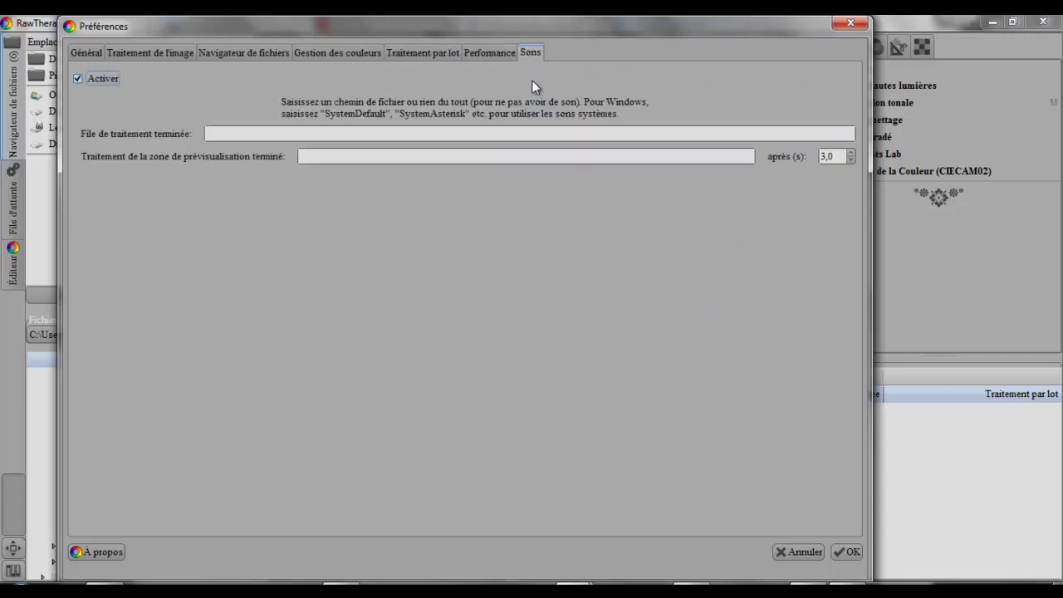
Open the program's About information from the general preferences and view its splash, version details and credits
left_click(103, 54)
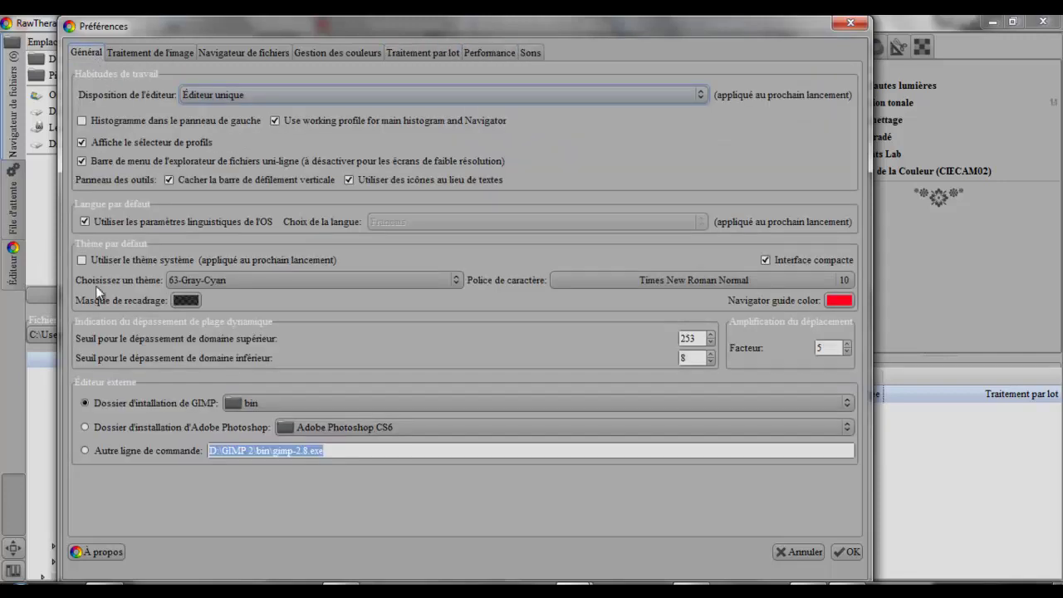
left_click(91, 552)
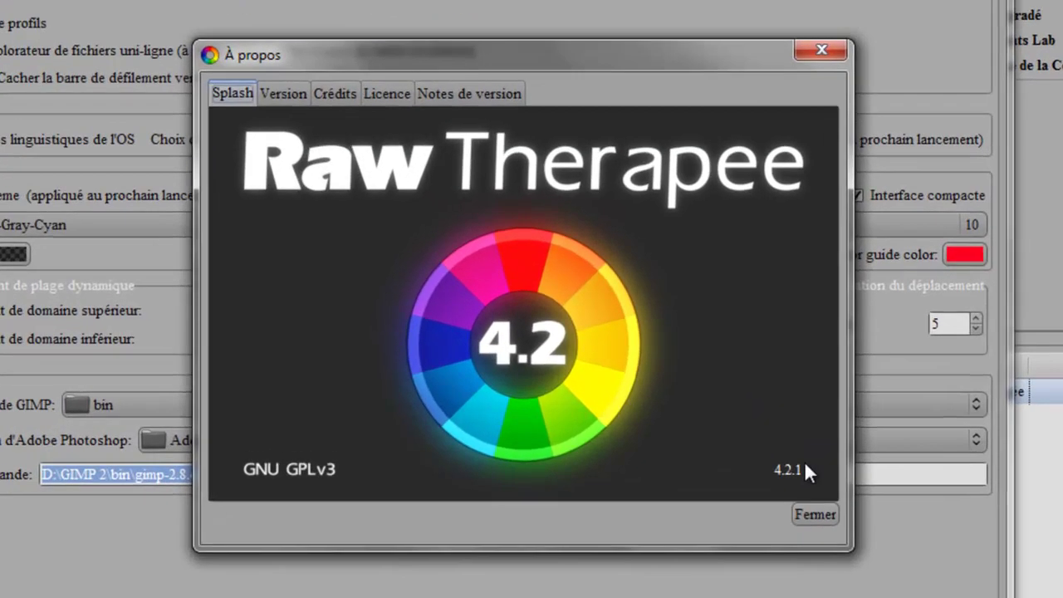
left_click(285, 86)
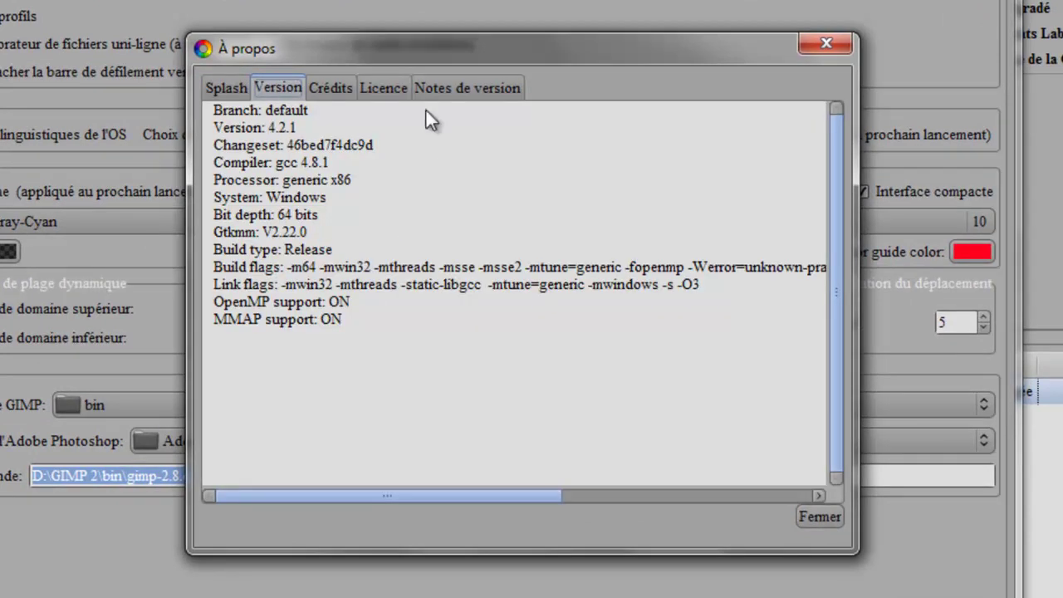
left_click(332, 88)
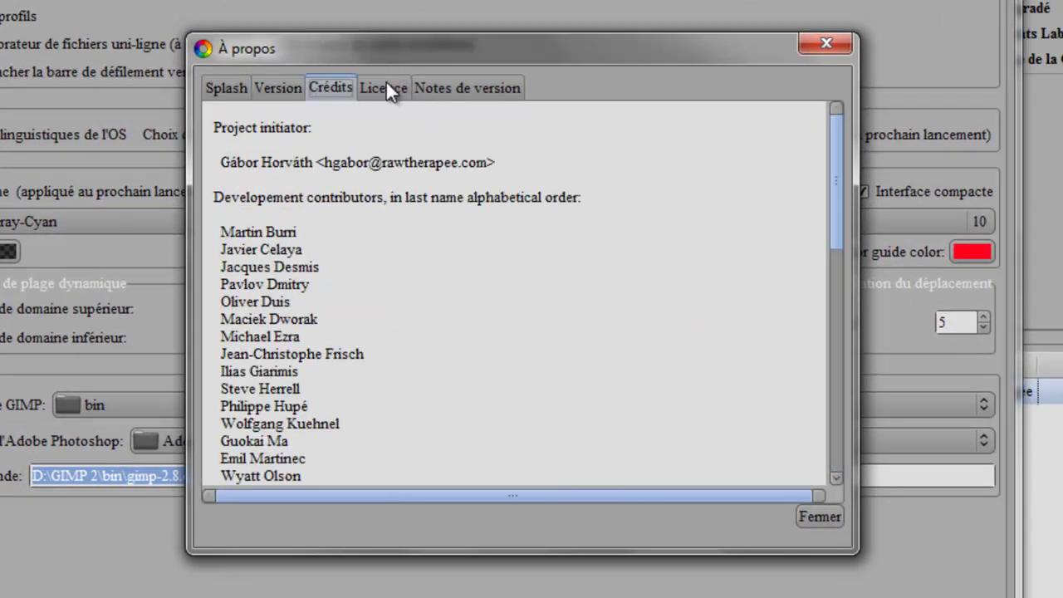
left_click_drag(247, 198, 490, 465)
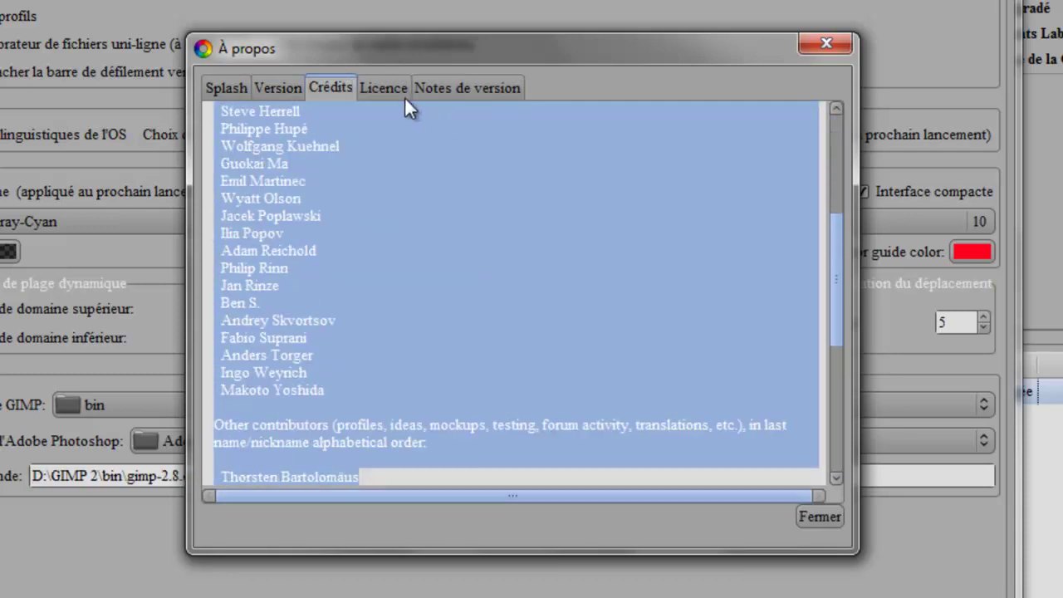
View the licence and read the introductory usage tips in the RawTherapee 4.2 release notes
left_click(383, 88)
left_click(458, 88)
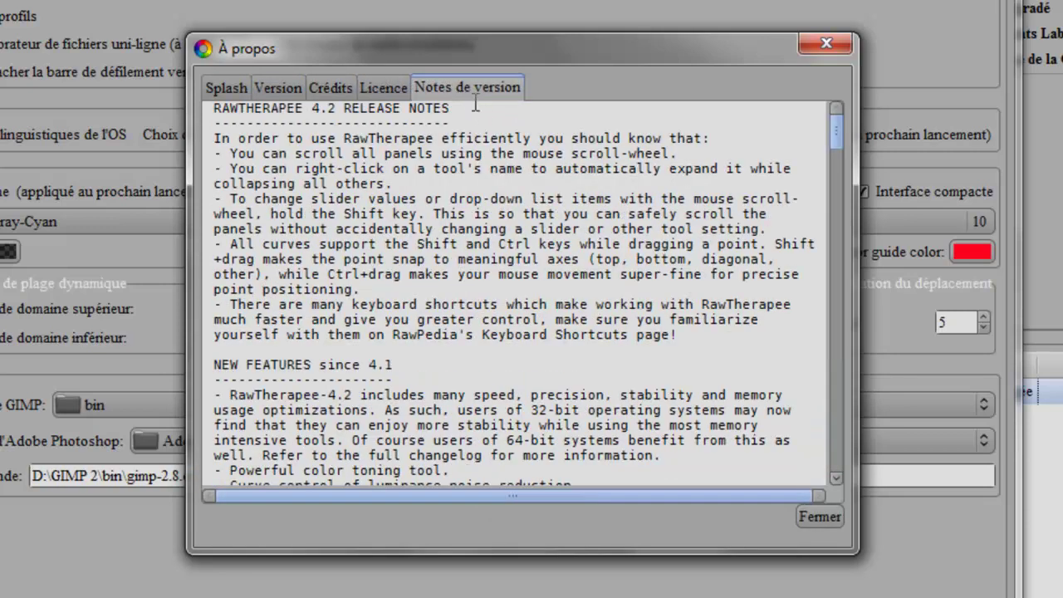
left_click_drag(324, 115, 390, 491)
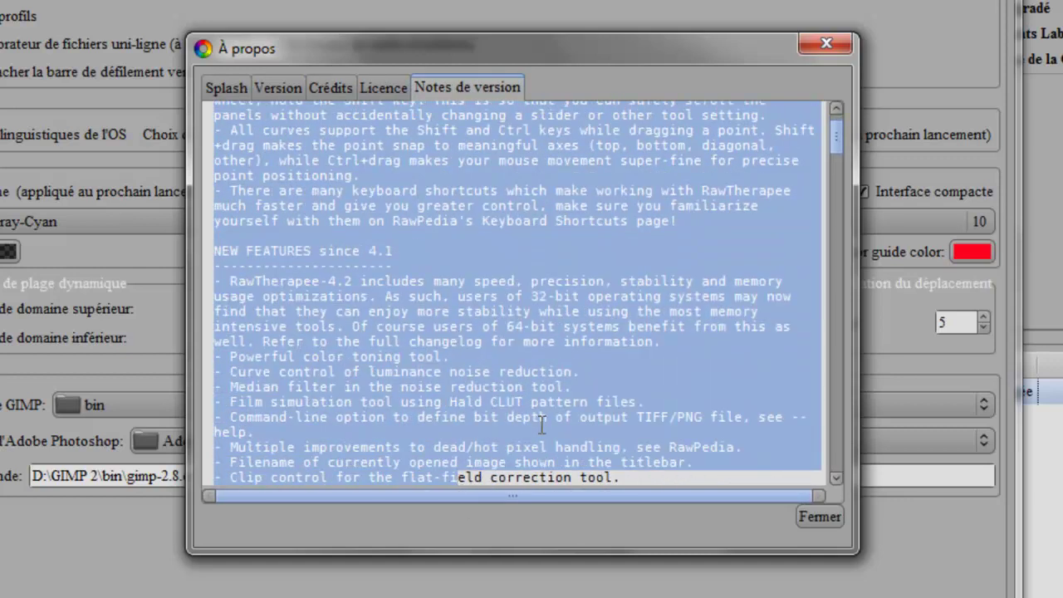
scroll(544, 409, "up", 3)
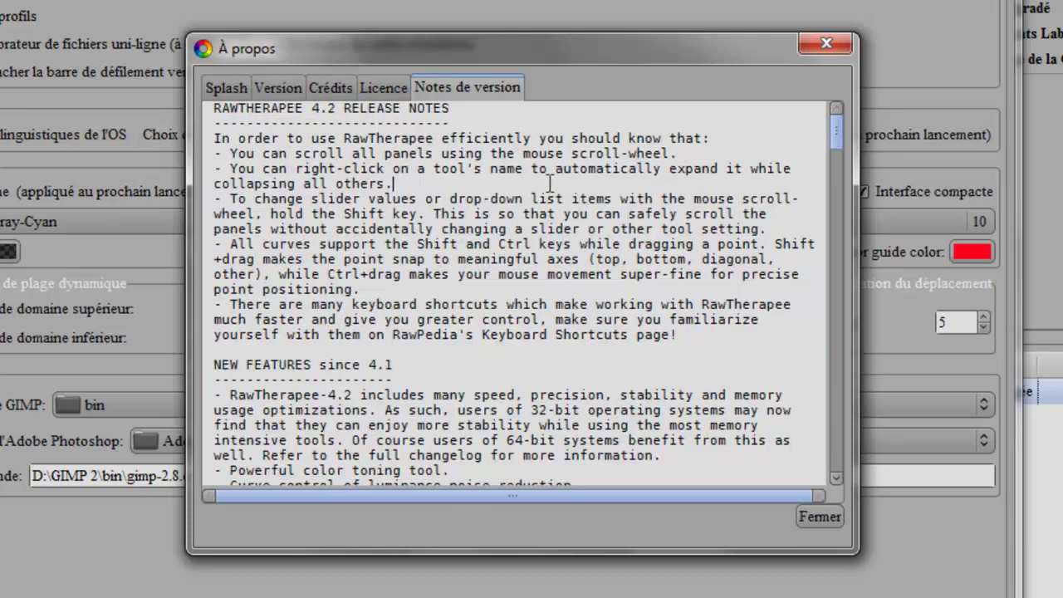
left_click(550, 181)
left_click_drag(214, 108, 718, 336)
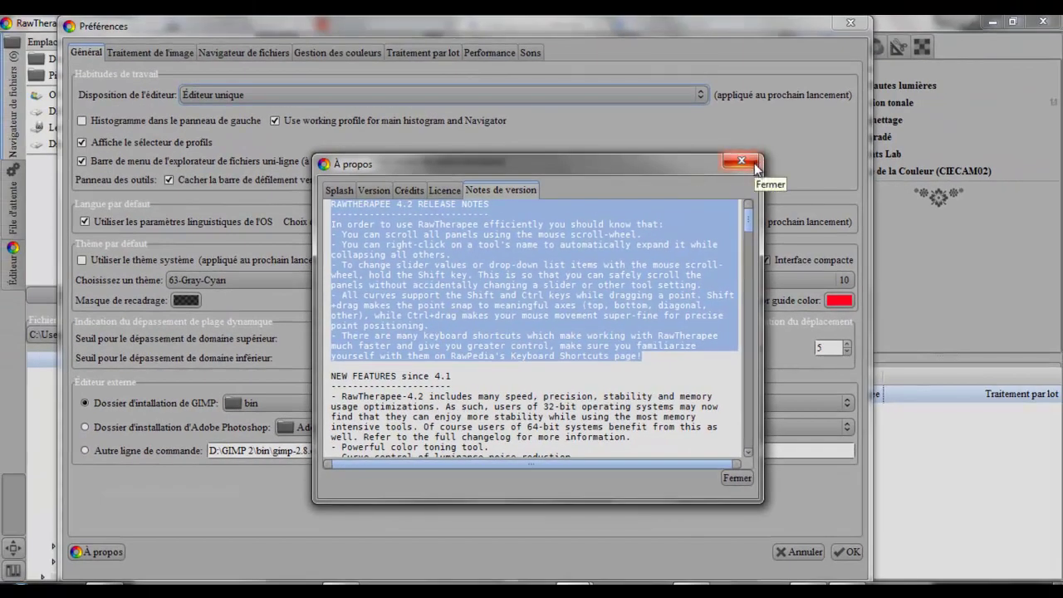
Close the About information and save the preferences
left_click(737, 479)
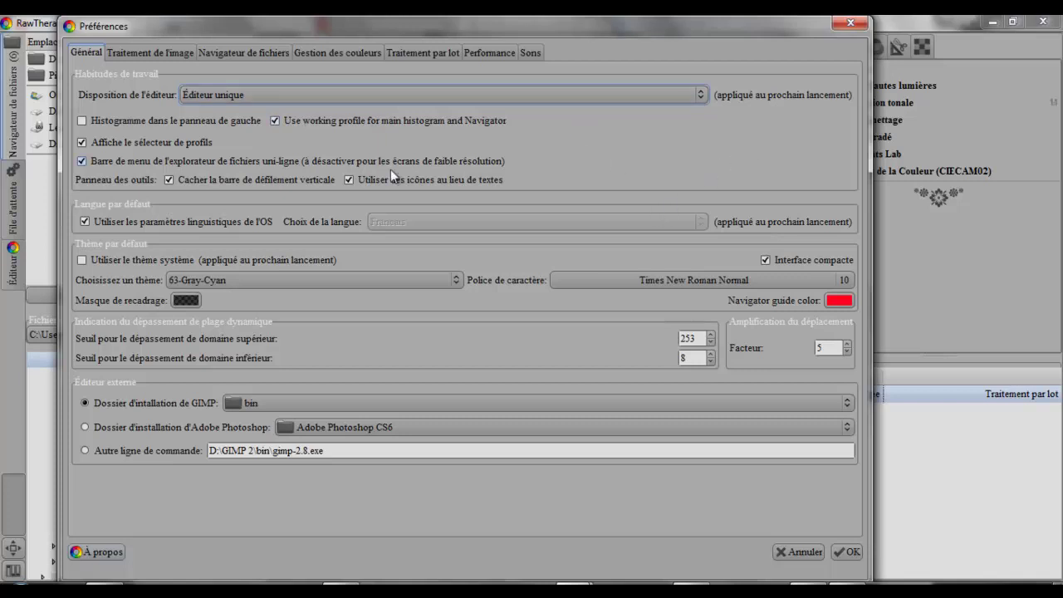
left_click(846, 550)
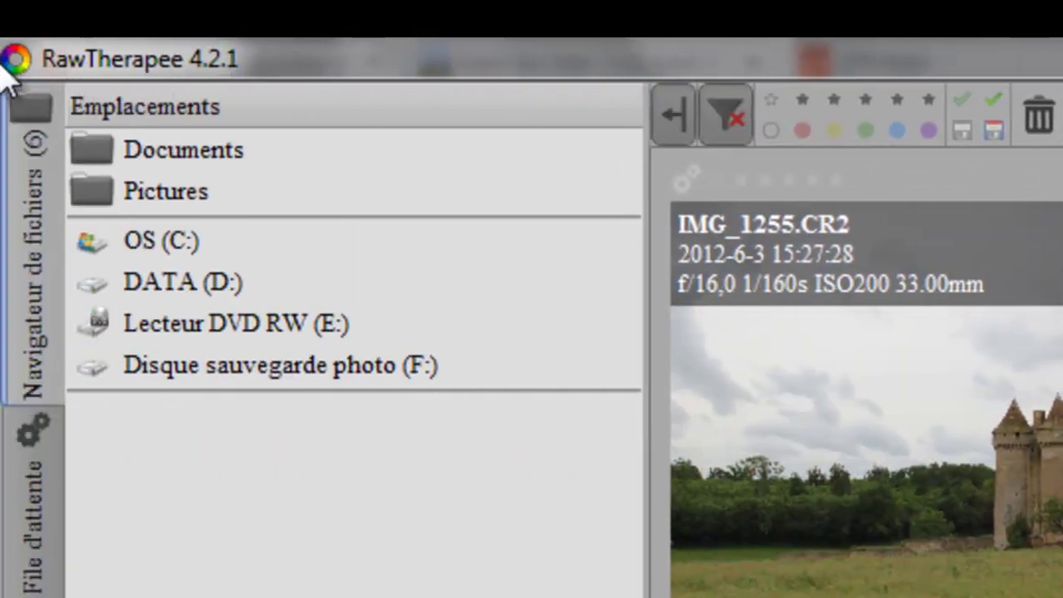
left_click(10, 65)
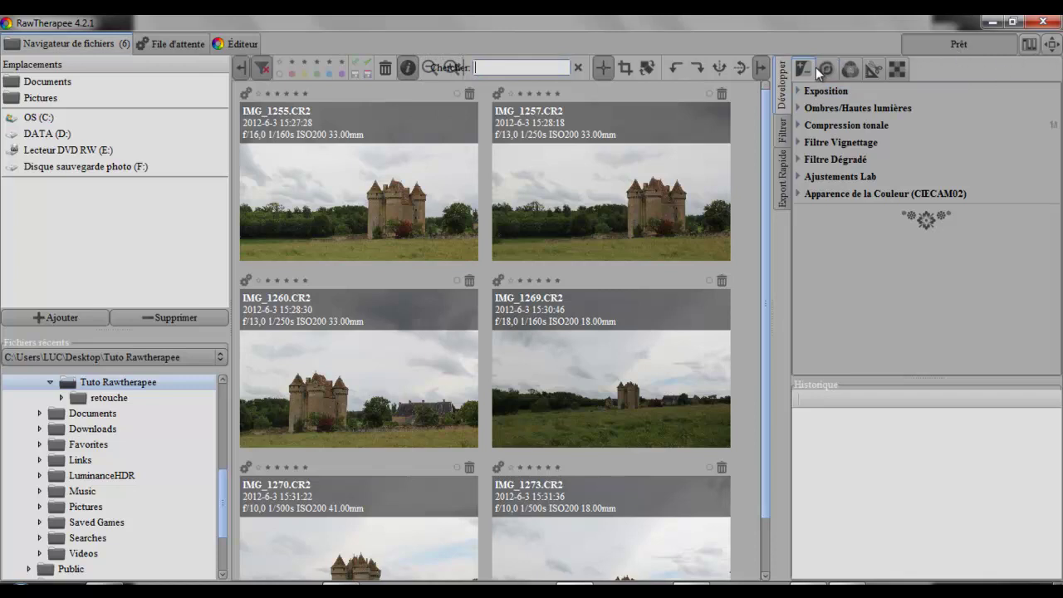
Look over the fast export options beside the thumbnails and return to the develop tools
left_click(785, 156)
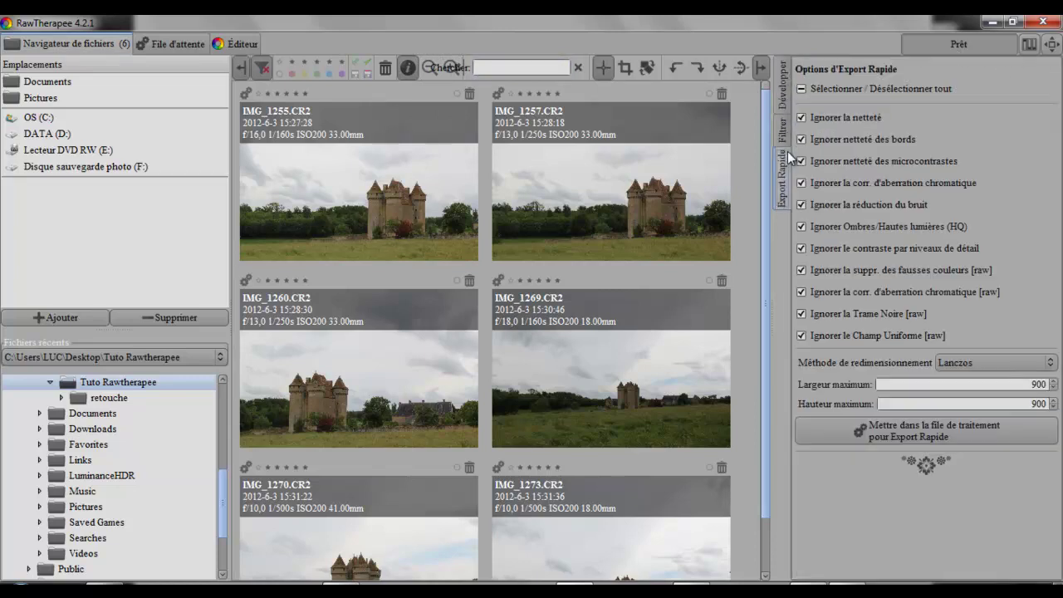
left_click(786, 83)
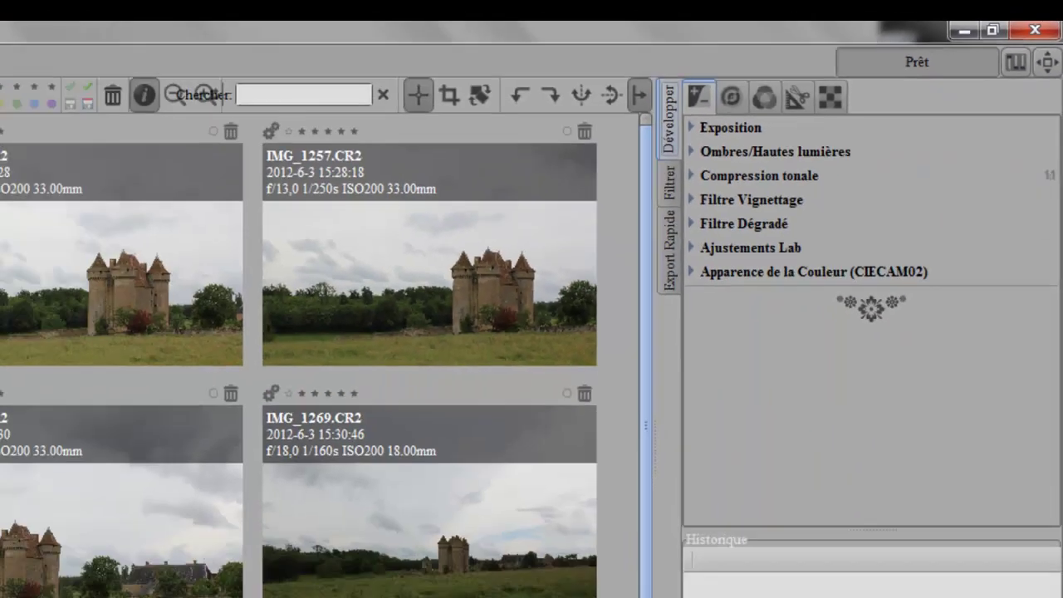
Switch from the file browser to the editor and load IMG_1255.CR2 from the thumbnail strip
left_click(176, 43)
left_click(241, 41)
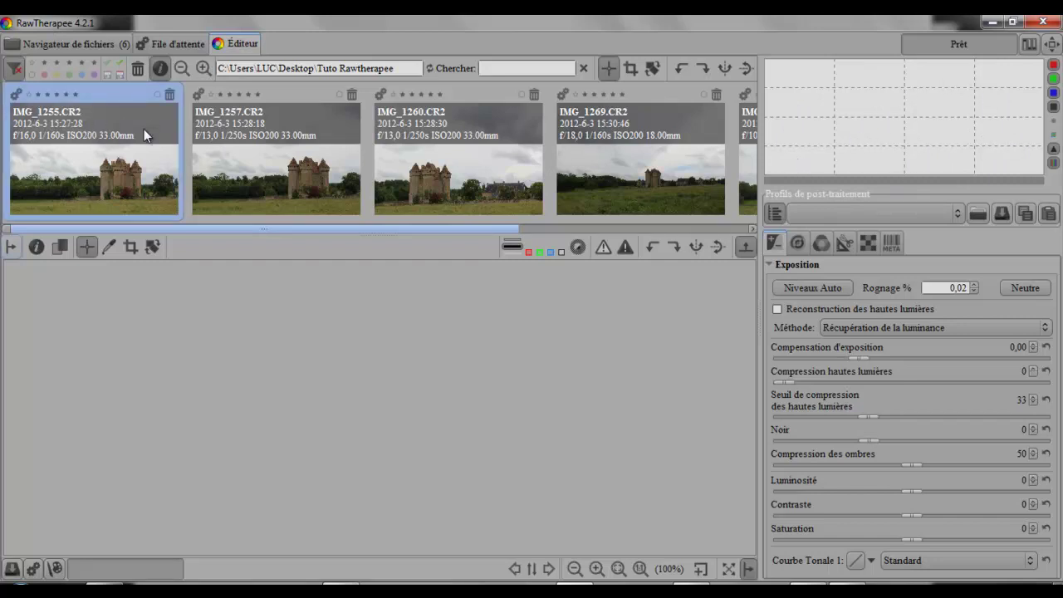
left_click(262, 142)
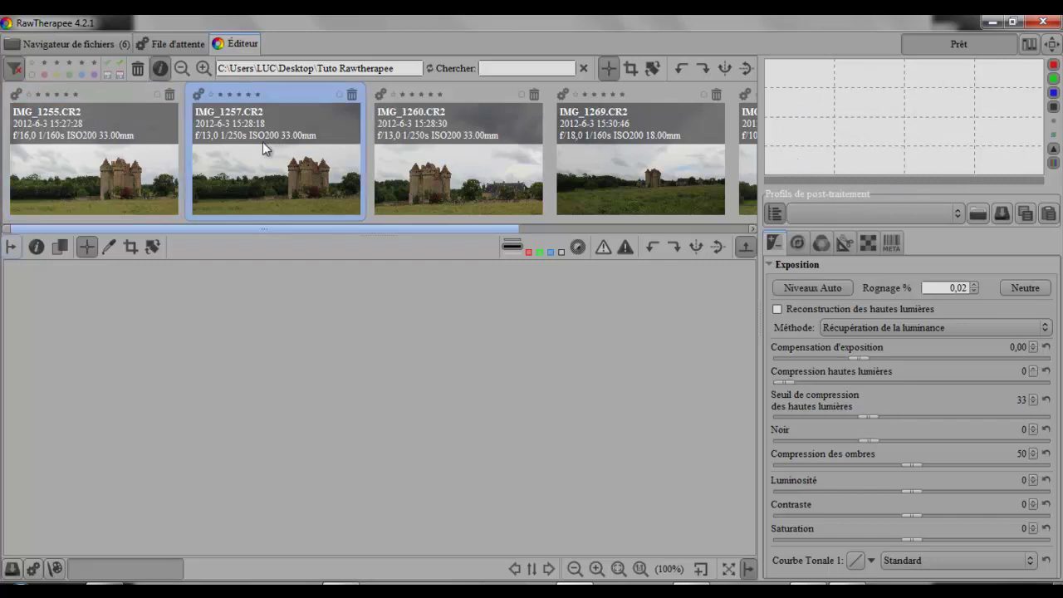
left_click(111, 141)
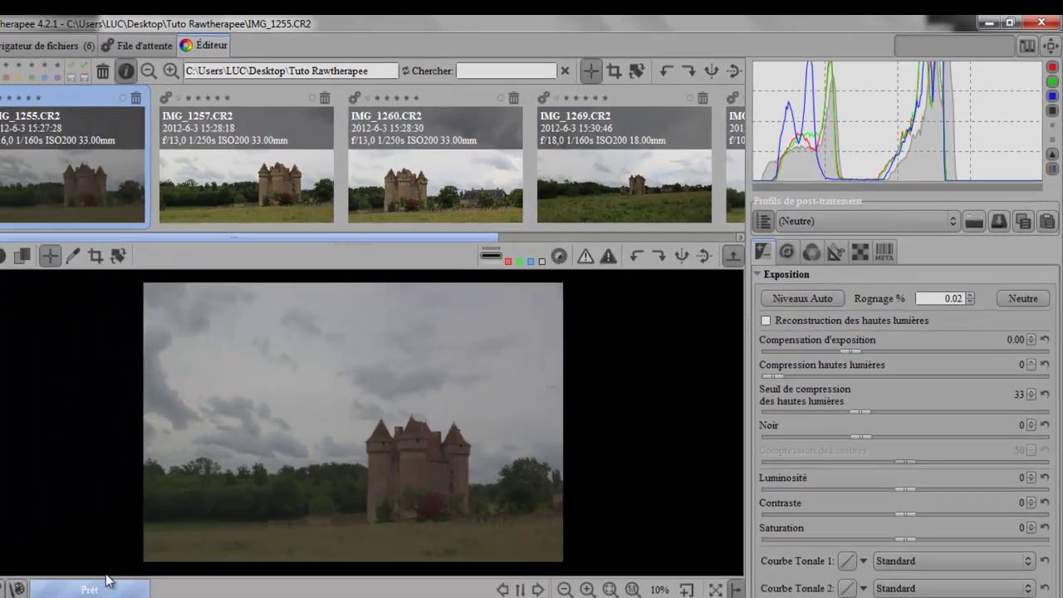
Examine the photo at several zoom levels and look through the exposure tools down to Filtre Dégradé
scroll(383, 407, "up", 2)
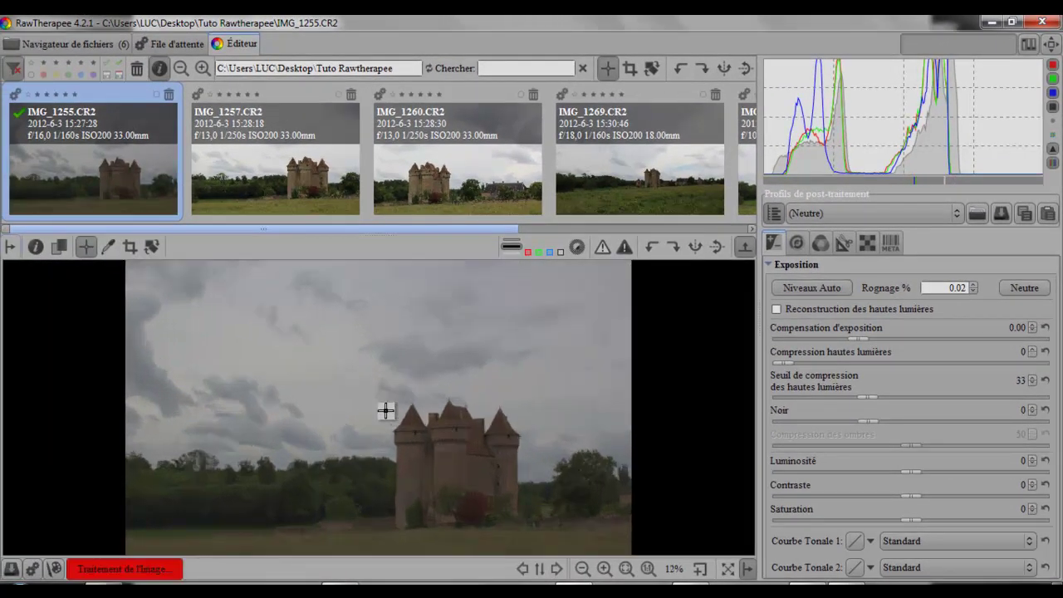
scroll(386, 410, "down", 4)
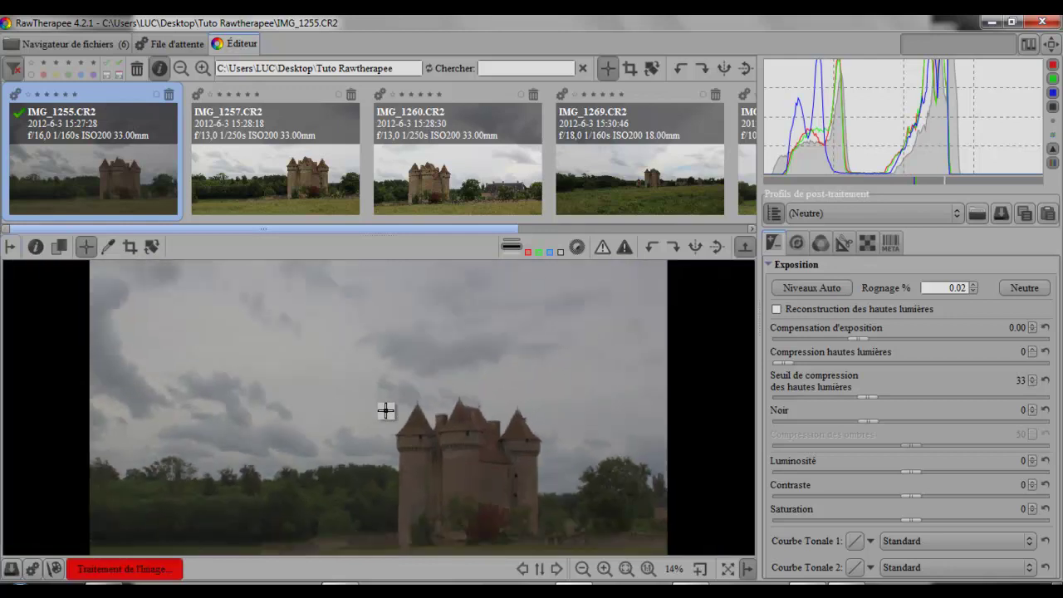
scroll(393, 417, "up", 2)
scroll(394, 417, "down", 1)
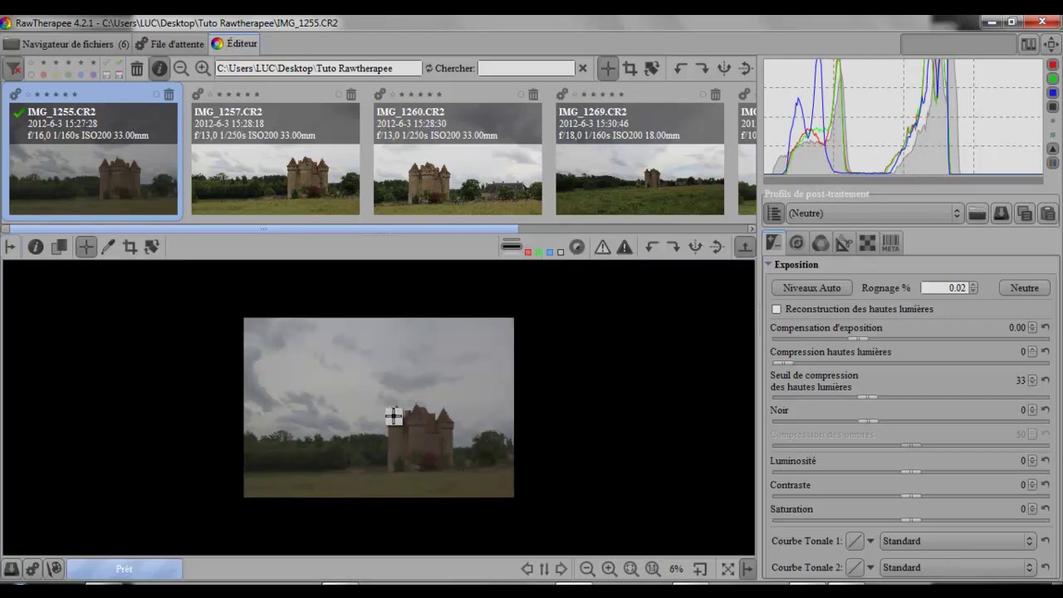
scroll(393, 418, "up", 2)
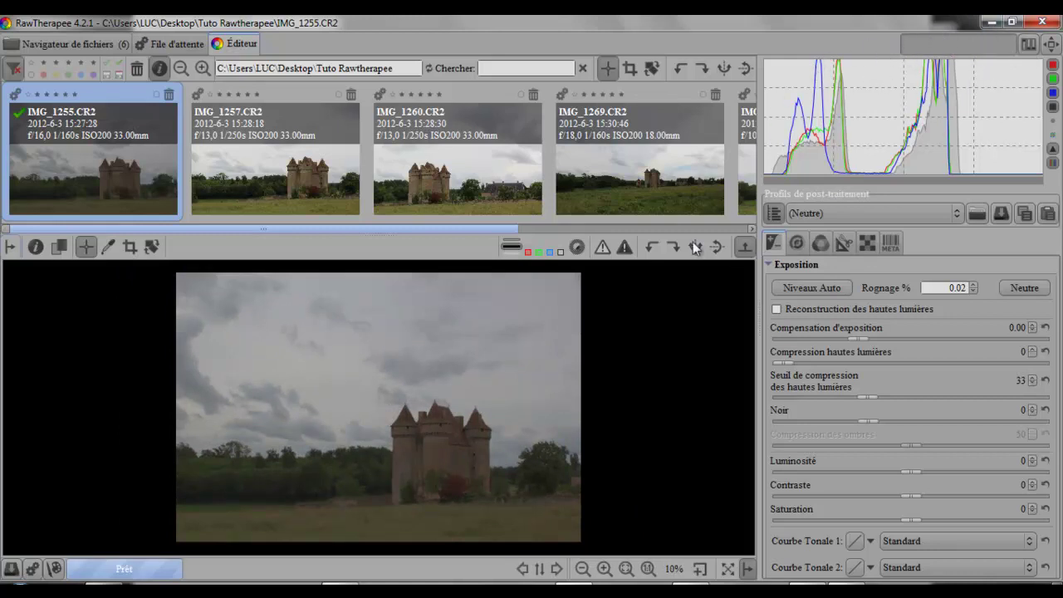
scroll(471, 371, "up", 1)
scroll(472, 371, "down", 2)
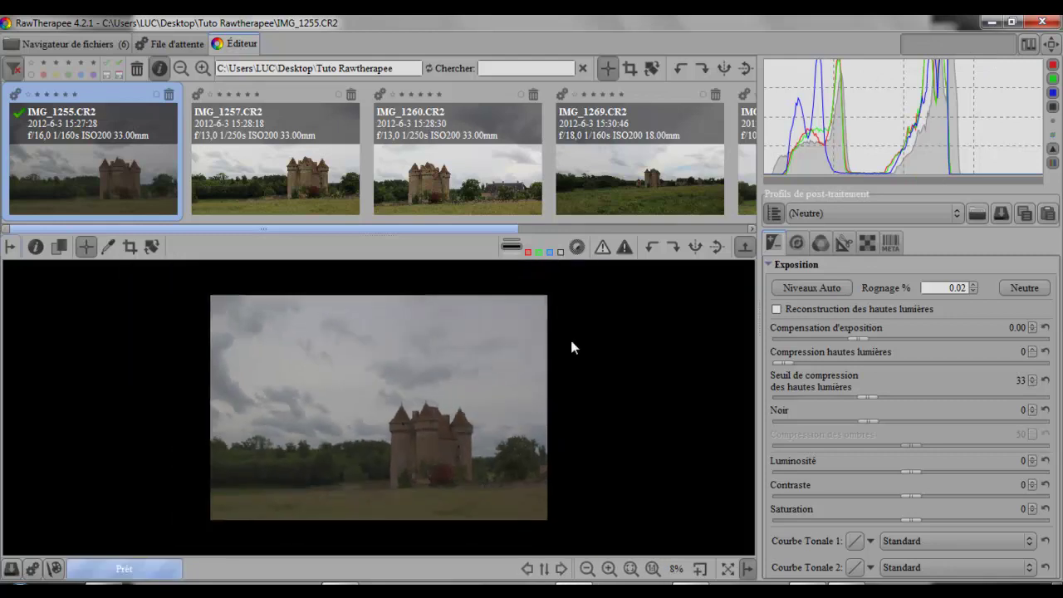
scroll(828, 296, "down", 5)
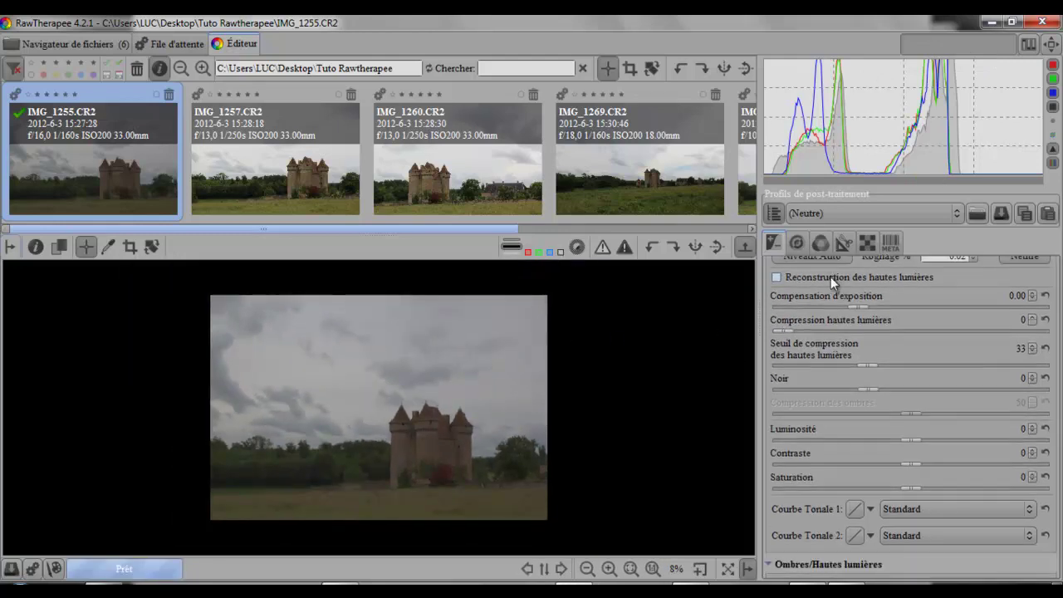
scroll(839, 315, "down", 12)
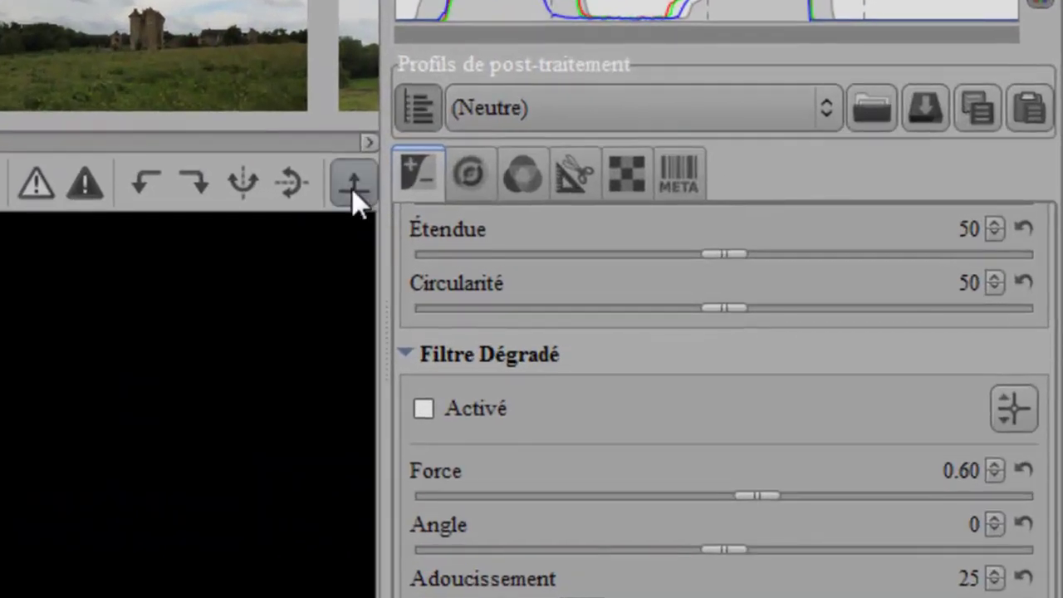
Hide the thumbnail strip above the photo and briefly display the shooting information overlay
left_click(352, 188)
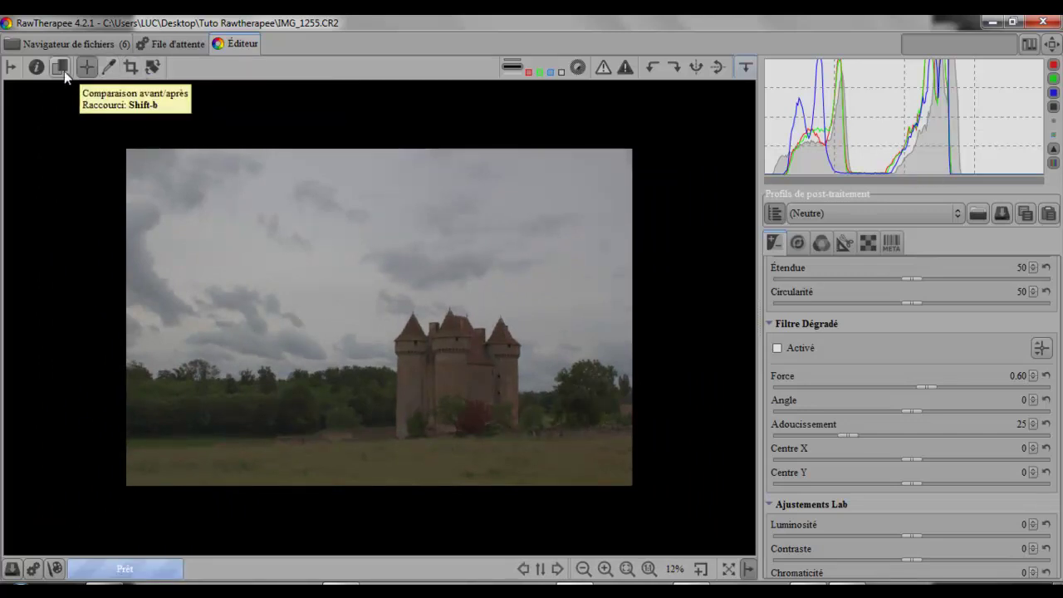
left_click(35, 68)
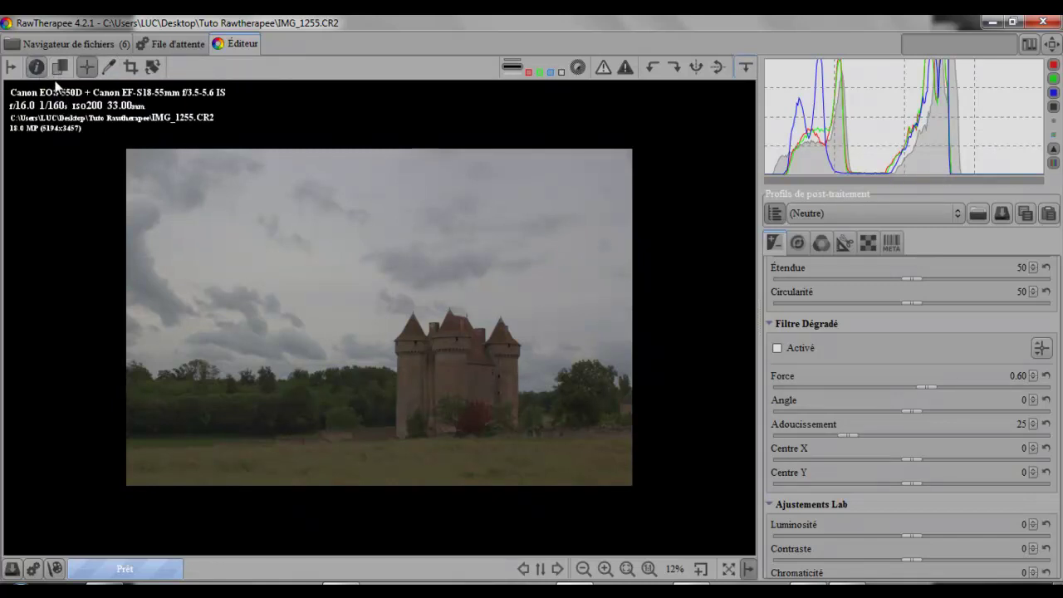
left_click(36, 68)
Show the editor's navigator and history panel, and look at the processing queue before returning to the editor
left_click(10, 67)
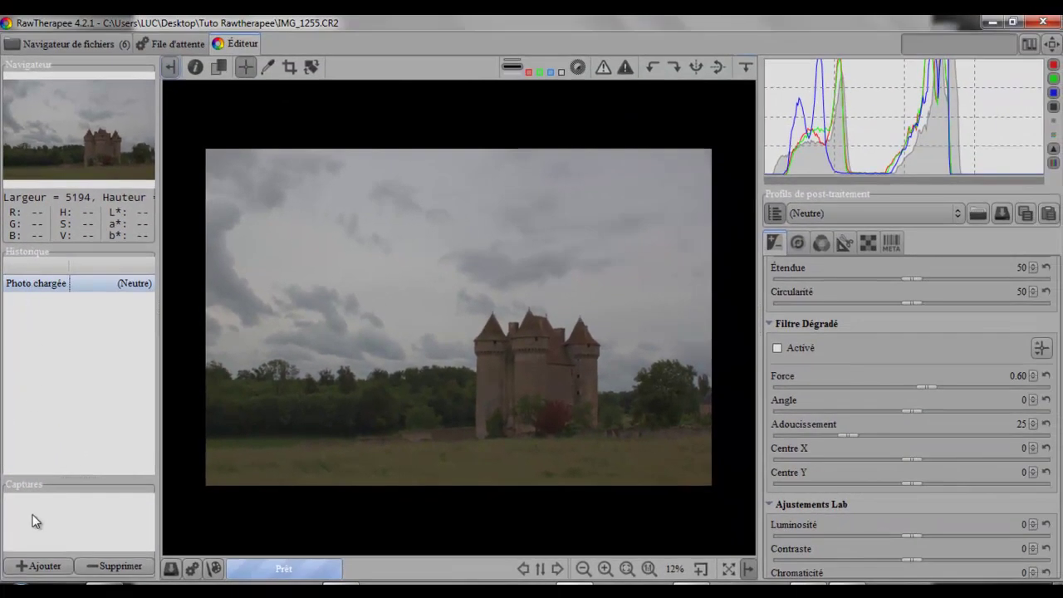
left_click(141, 43)
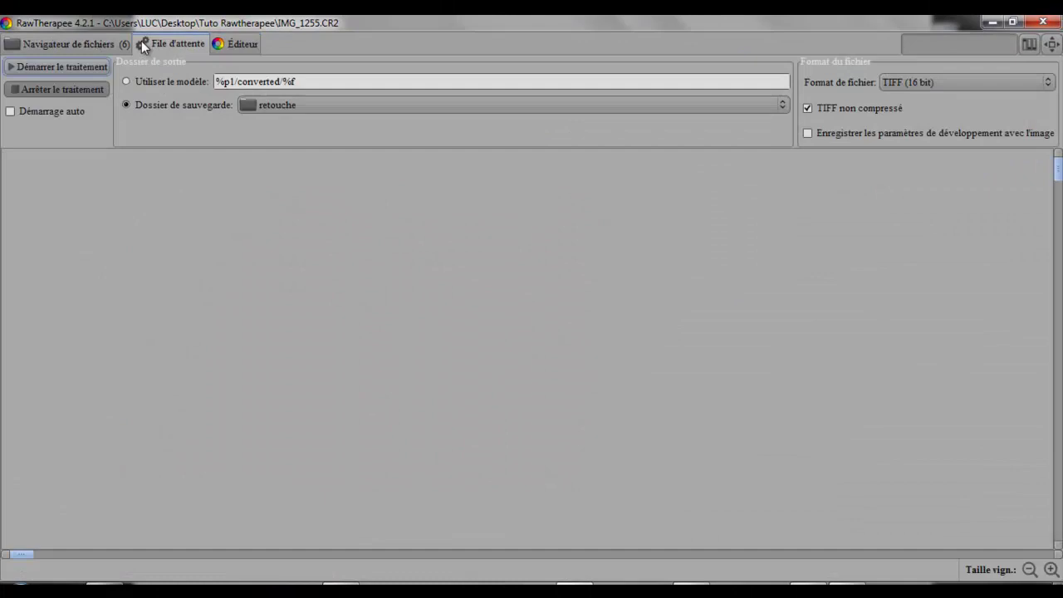
left_click(233, 46)
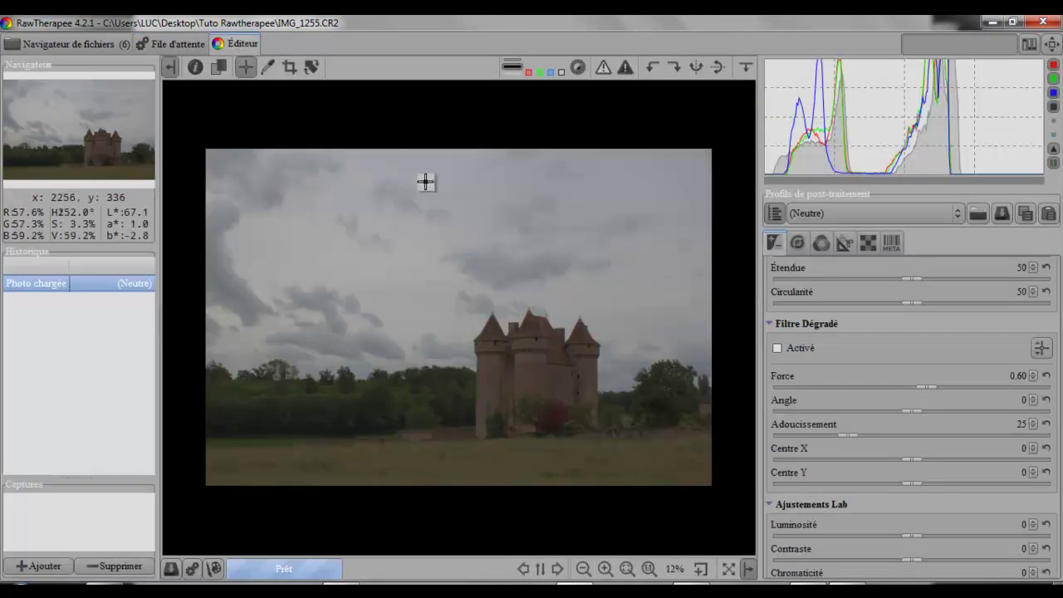
Return to the file browser and look through its develop tool groups, ending on the expanded Exposition settings
left_click(56, 43)
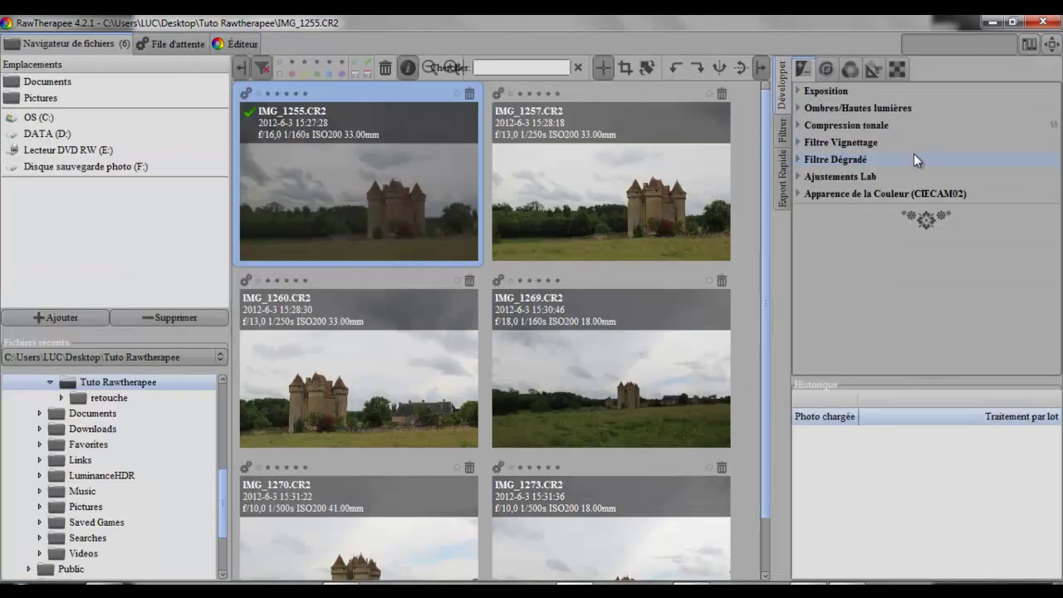
left_click(800, 97)
left_click(825, 72)
left_click(850, 73)
left_click(879, 73)
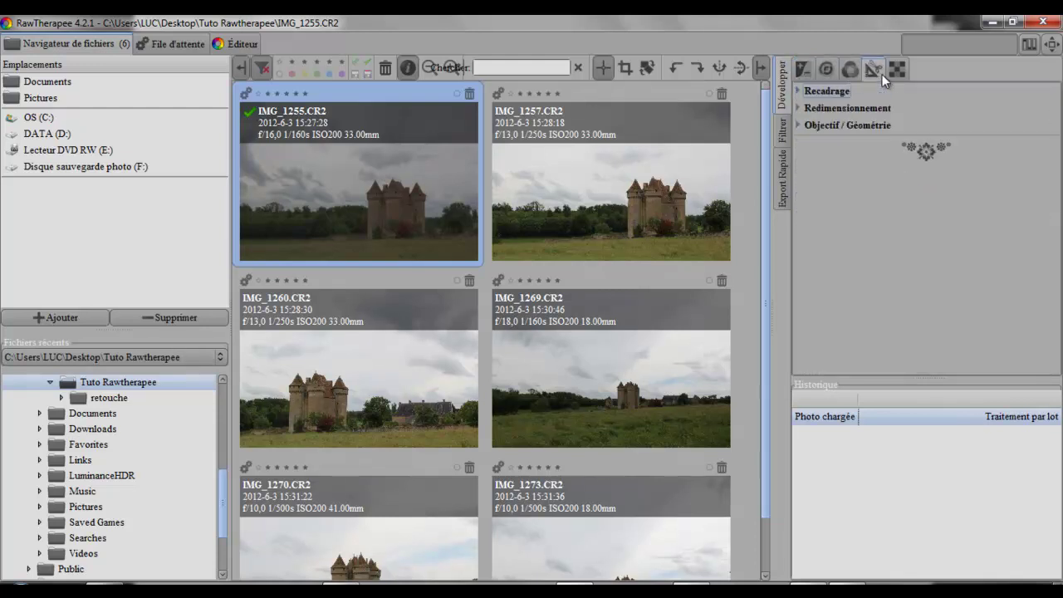
left_click(897, 73)
left_click(806, 67)
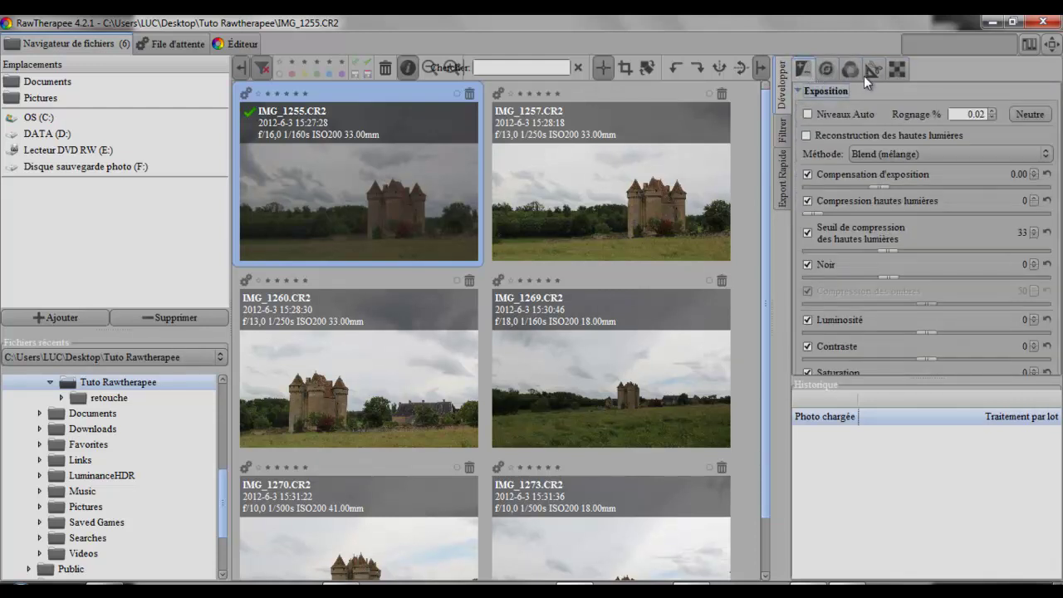
Hide both side panels in the file browser and the navigator and history panel in the editor
left_click(241, 70)
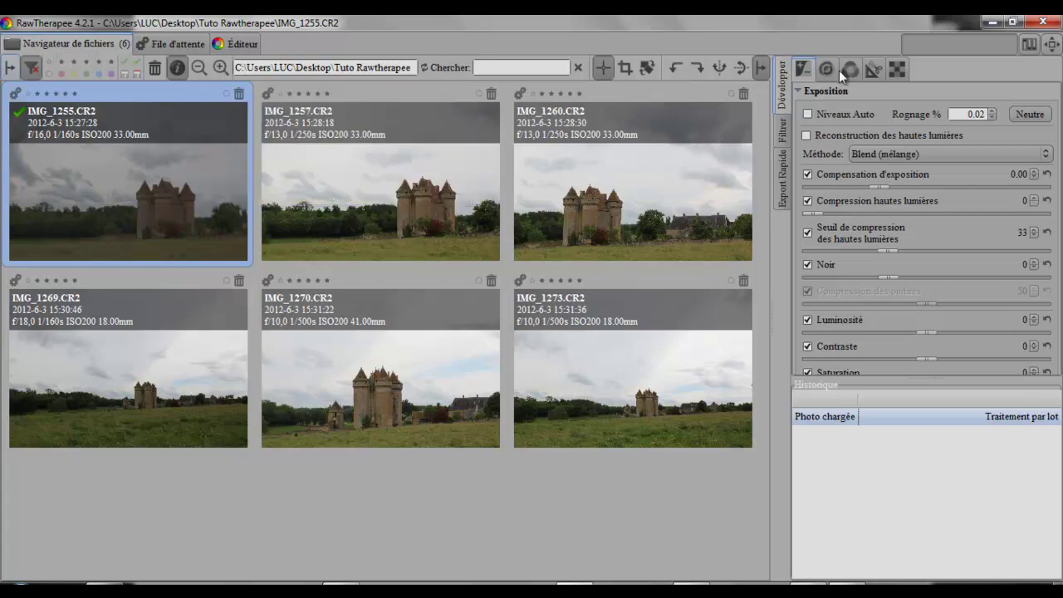
left_click(759, 68)
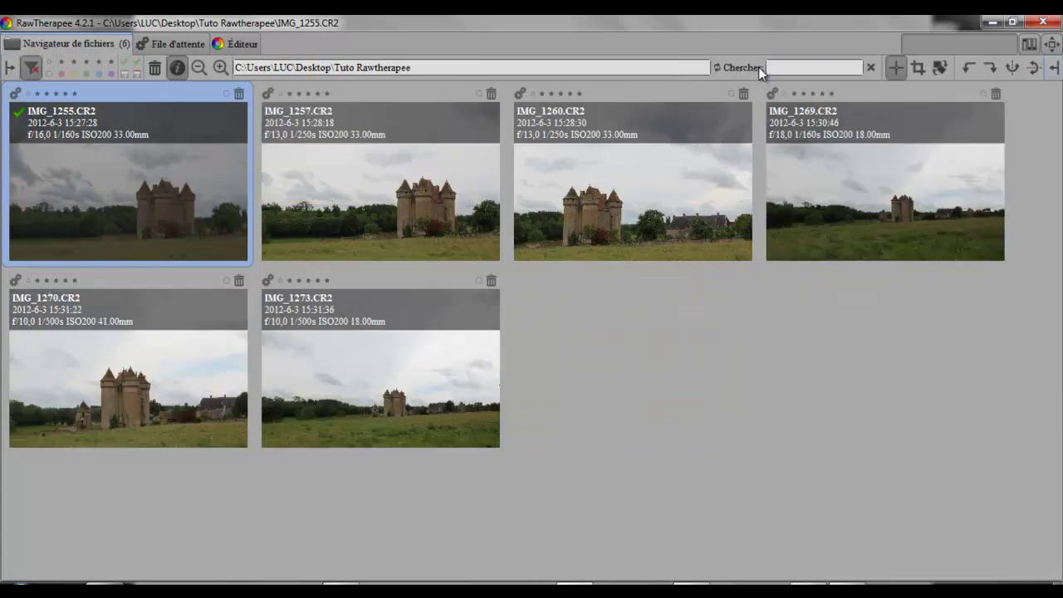
left_click(236, 43)
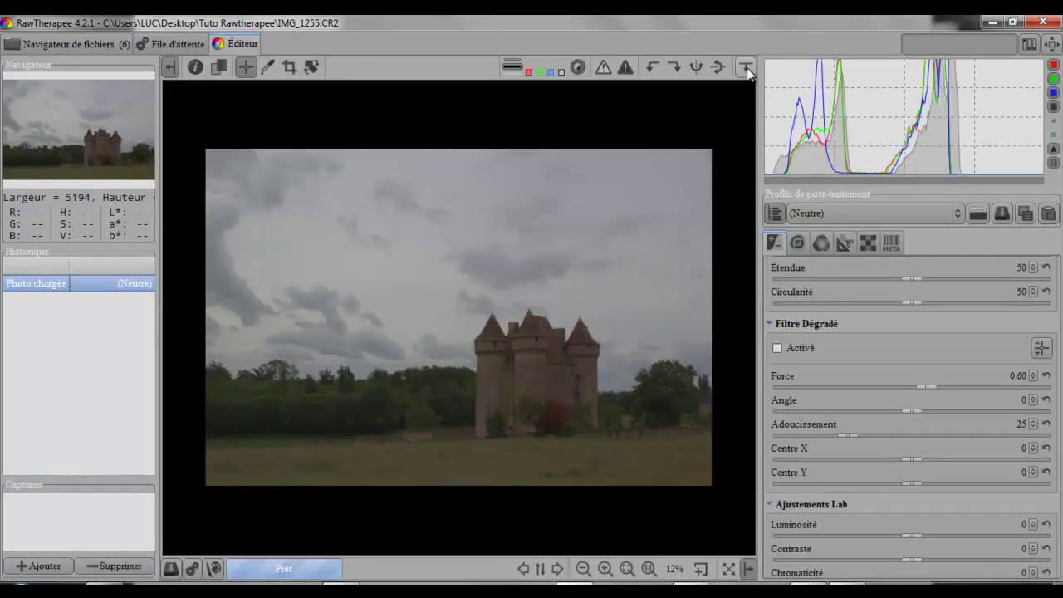
left_click(170, 67)
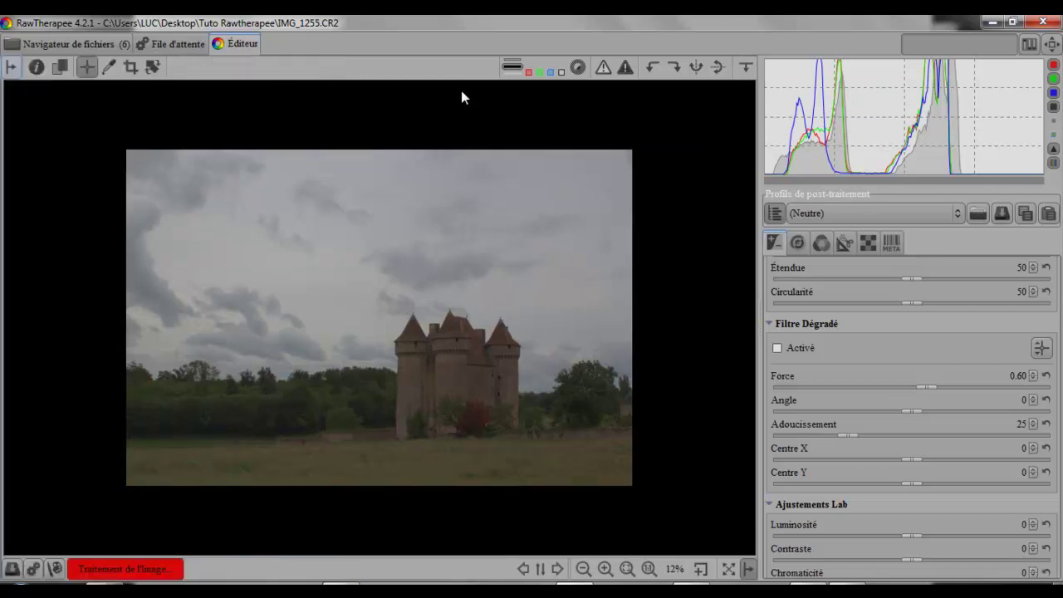
View the enlarged photo without the tool panel, and restore the panel at a narrower width
left_click(747, 568)
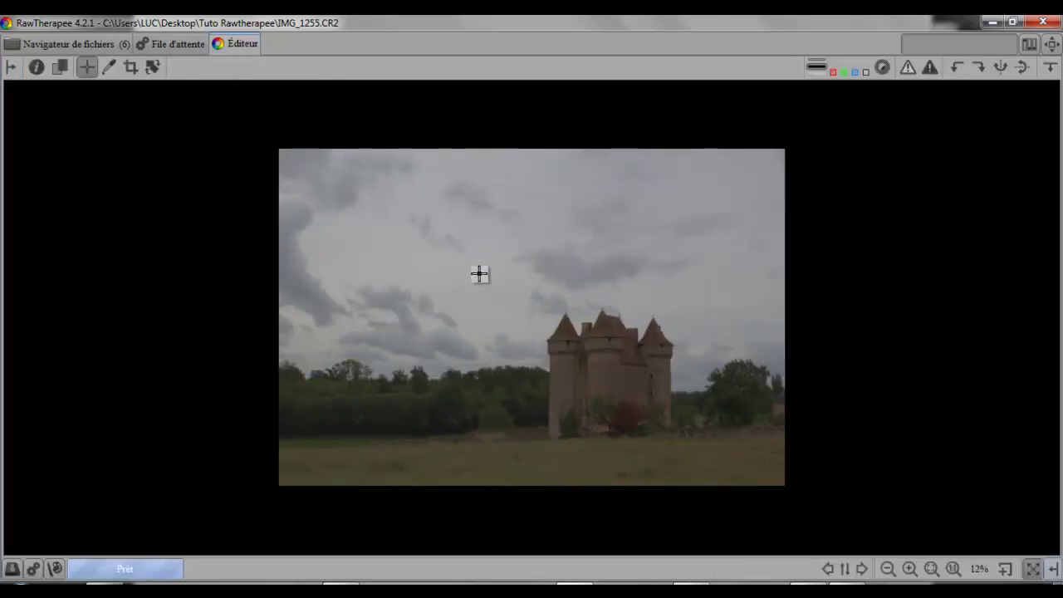
scroll(501, 286, "up", 2)
scroll(500, 285, "down", 2)
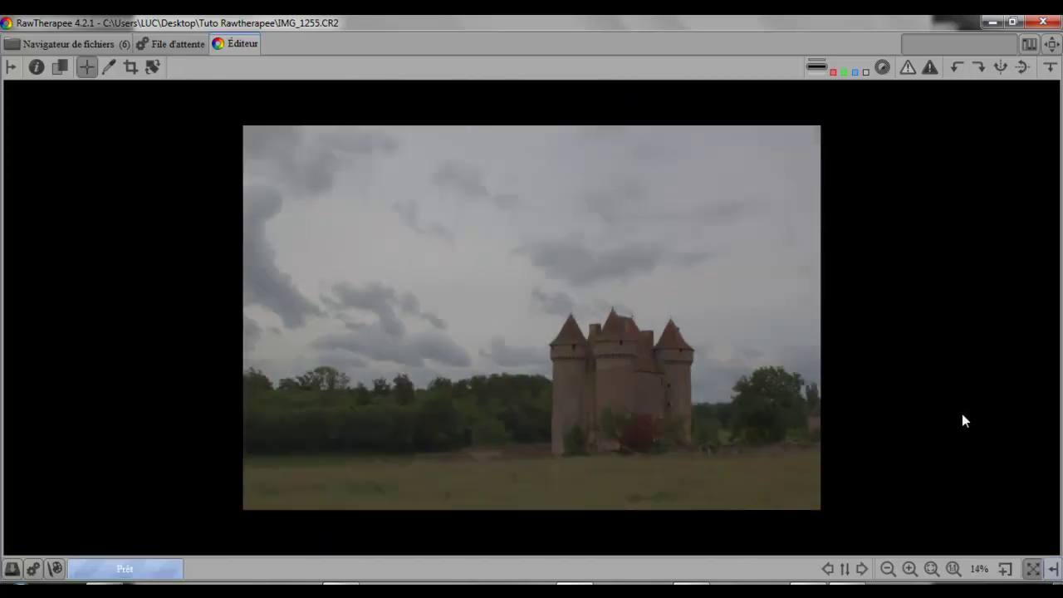
left_click(1052, 569)
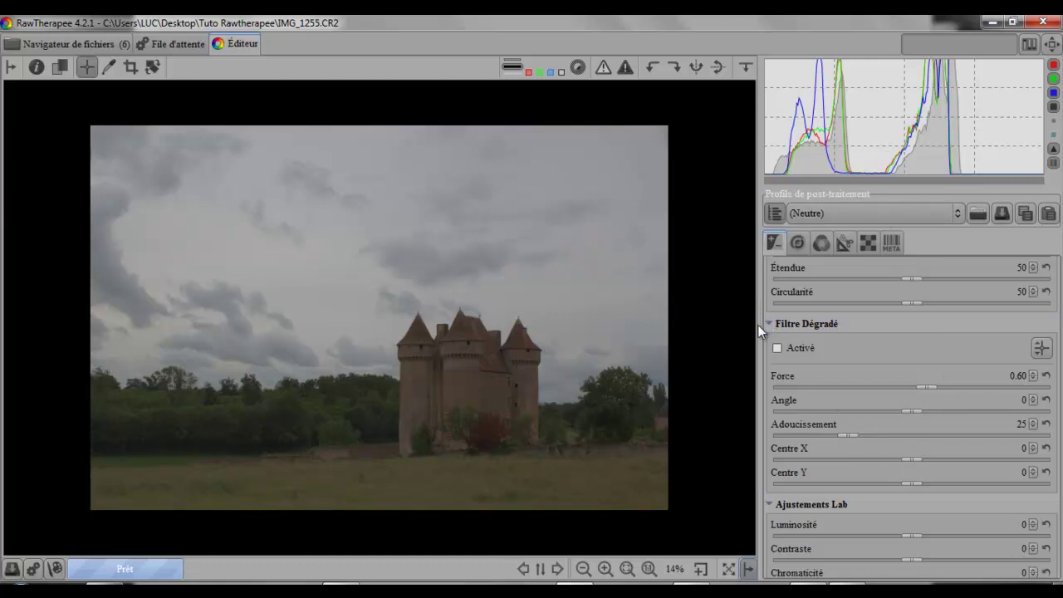
left_click_drag(760, 325, 853, 329)
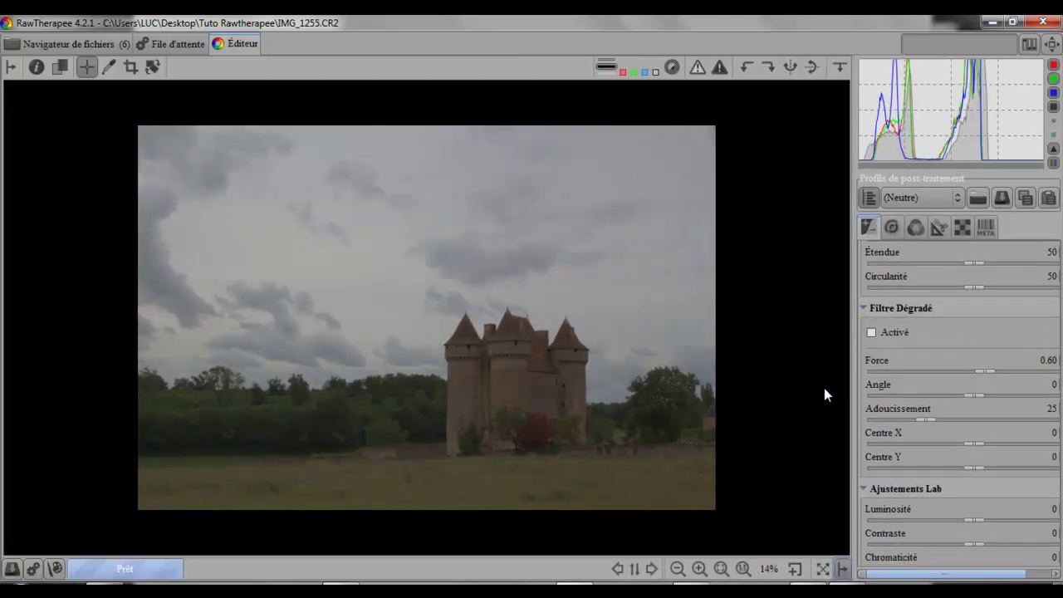
Apply the supplied Default processing profile to IMG_1255.CR2 and review the resulting exposure settings
left_click(963, 199)
mouse_move(957, 178)
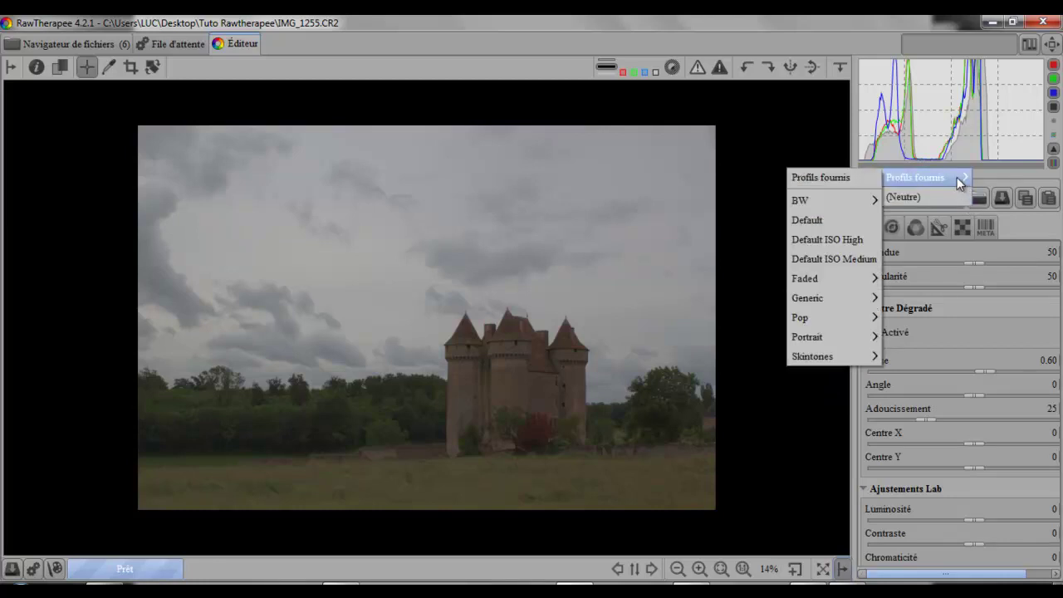
left_click(815, 217)
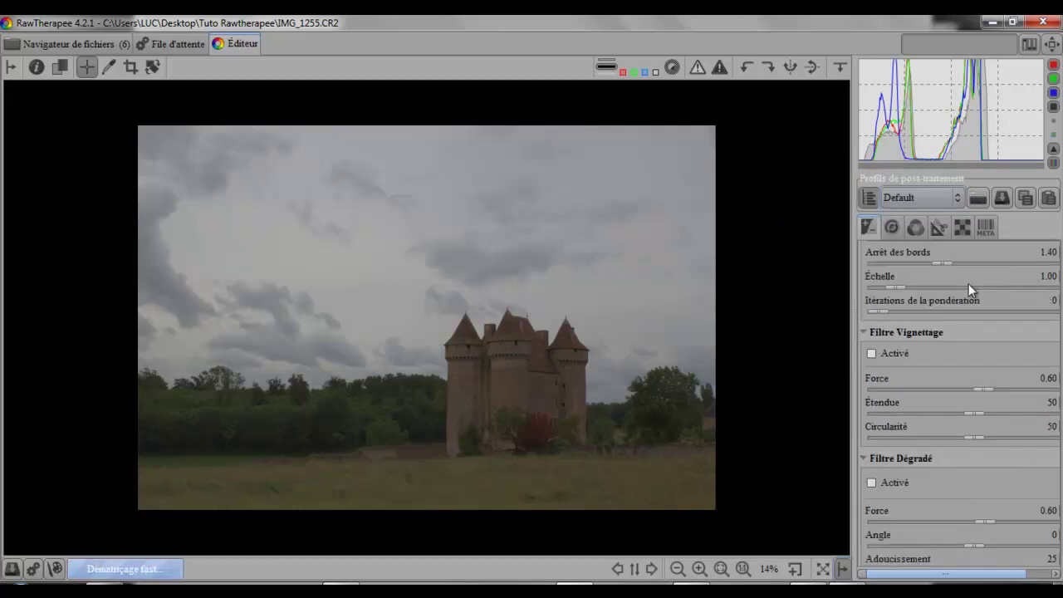
scroll(970, 292, "up", 15)
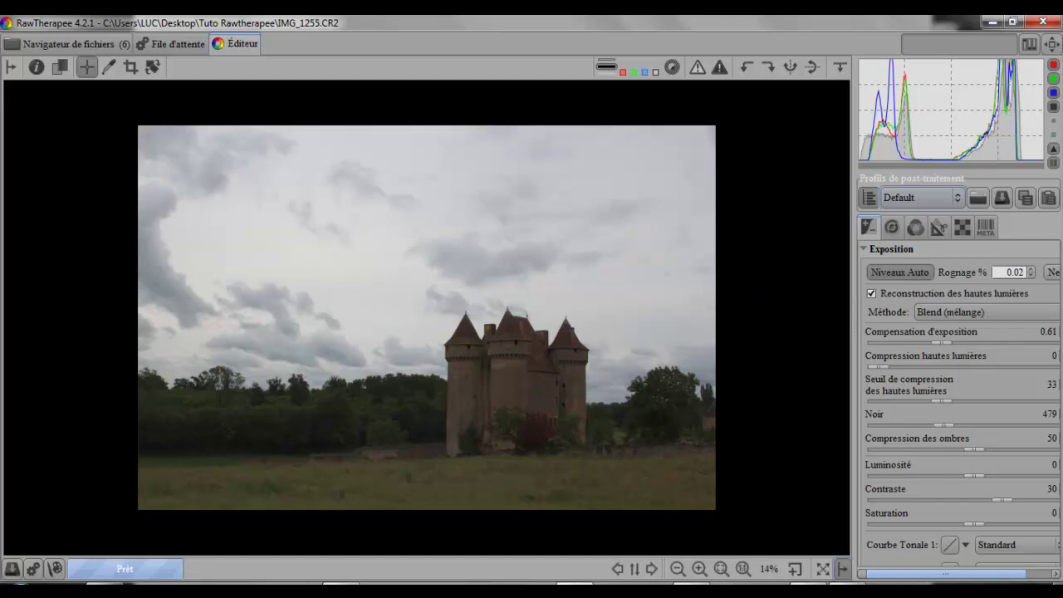
Open the general preferences, inspect the navigator guide colour picker, and close both without changes
left_click(1029, 46)
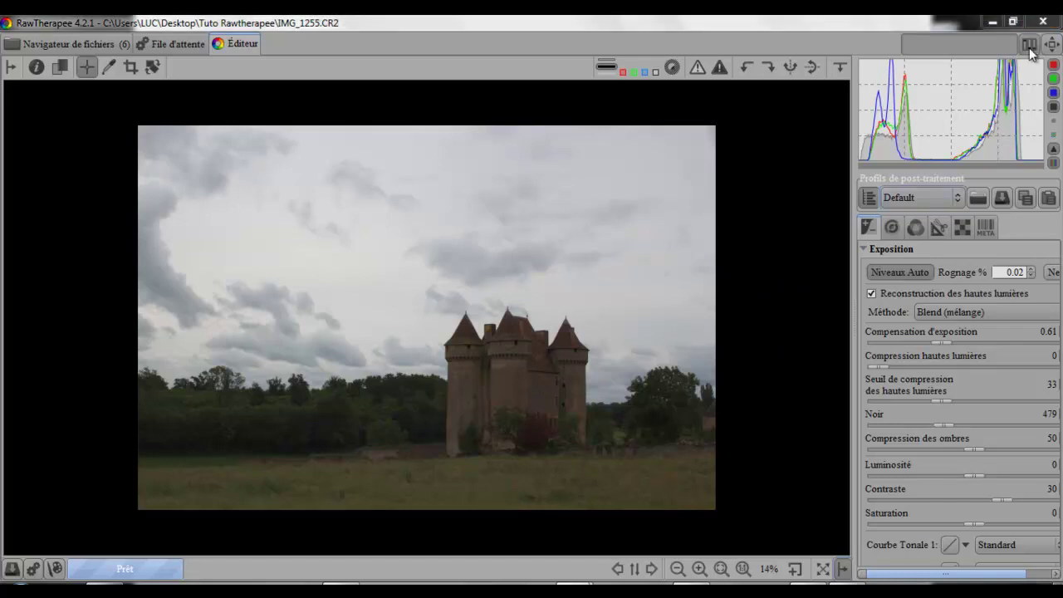
left_click_drag(530, 55, 580, 24)
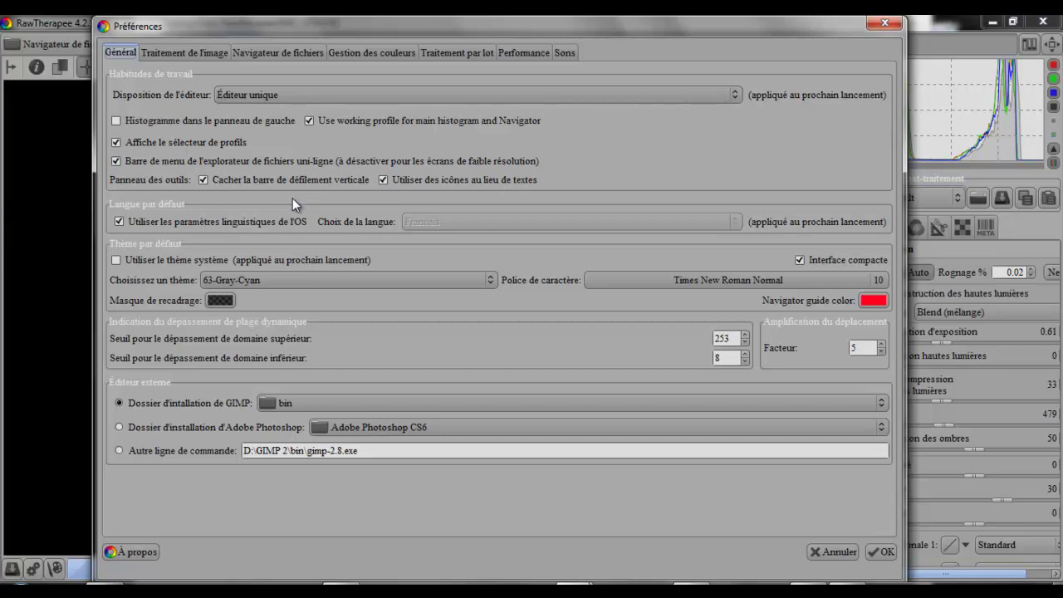
left_click(876, 300)
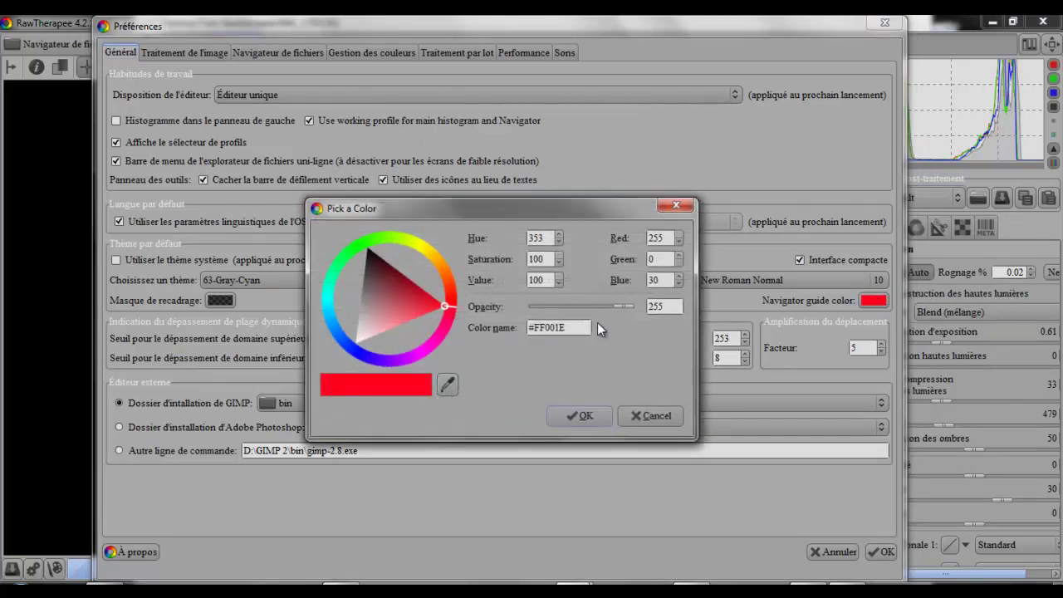
left_click(678, 205)
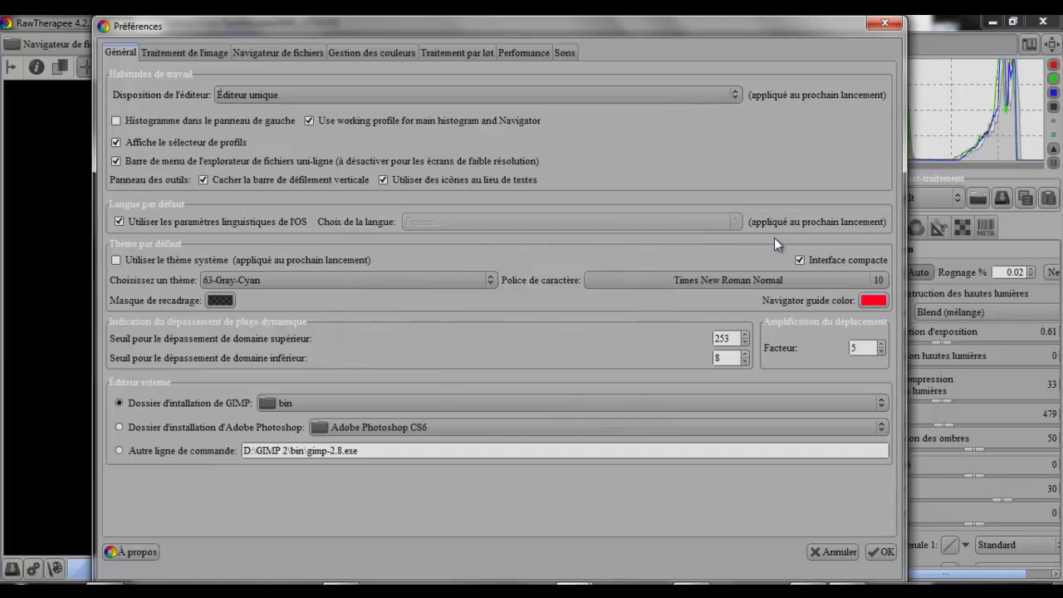
left_click(892, 26)
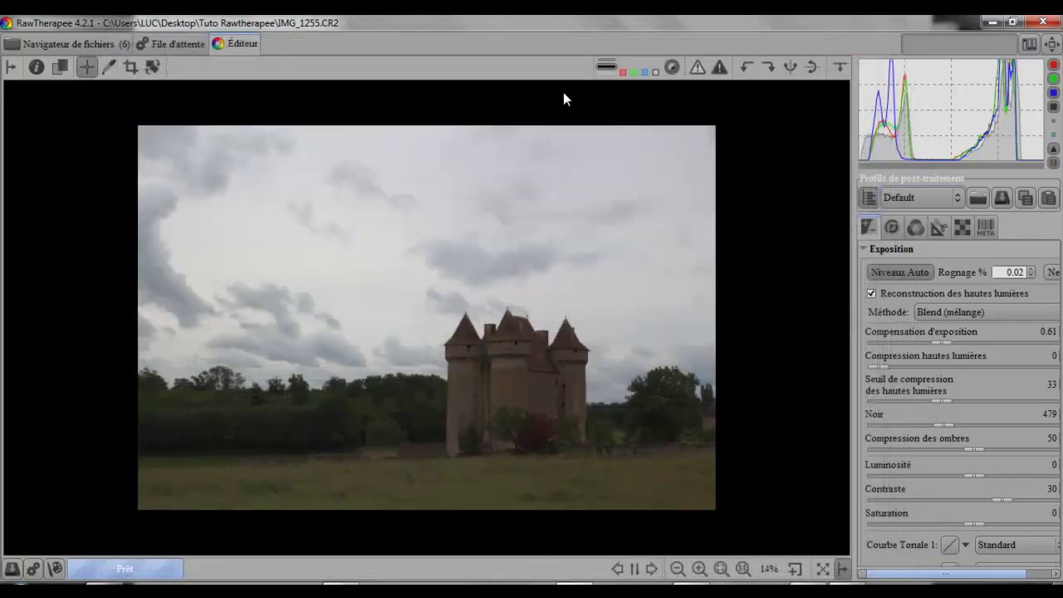
Try the white and black backgrounds around the photo and set the preview background to the theme's grey
left_click(607, 76)
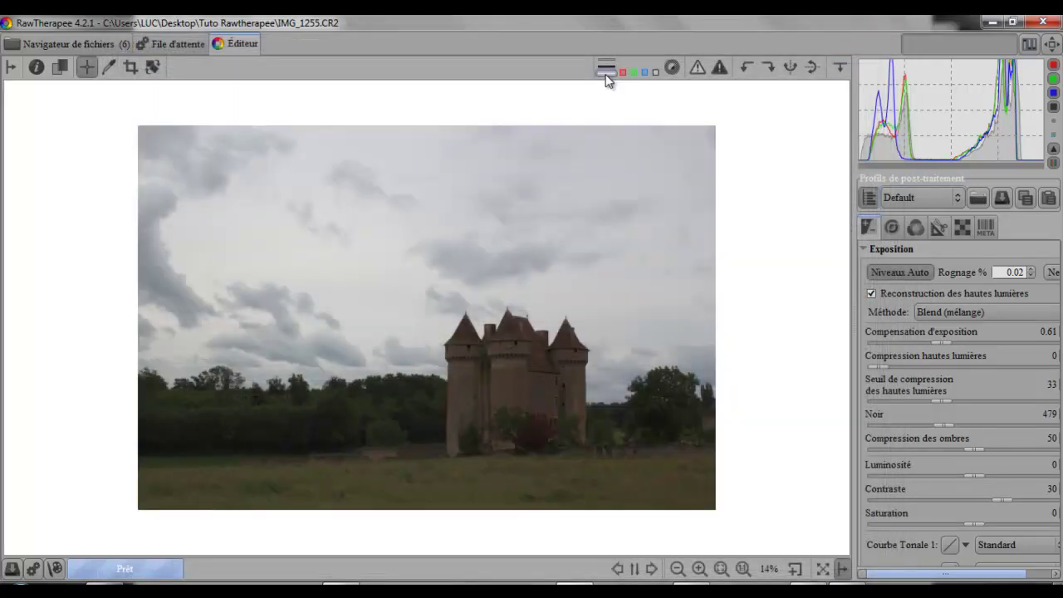
left_click(606, 67)
left_click(605, 73)
left_click(607, 70)
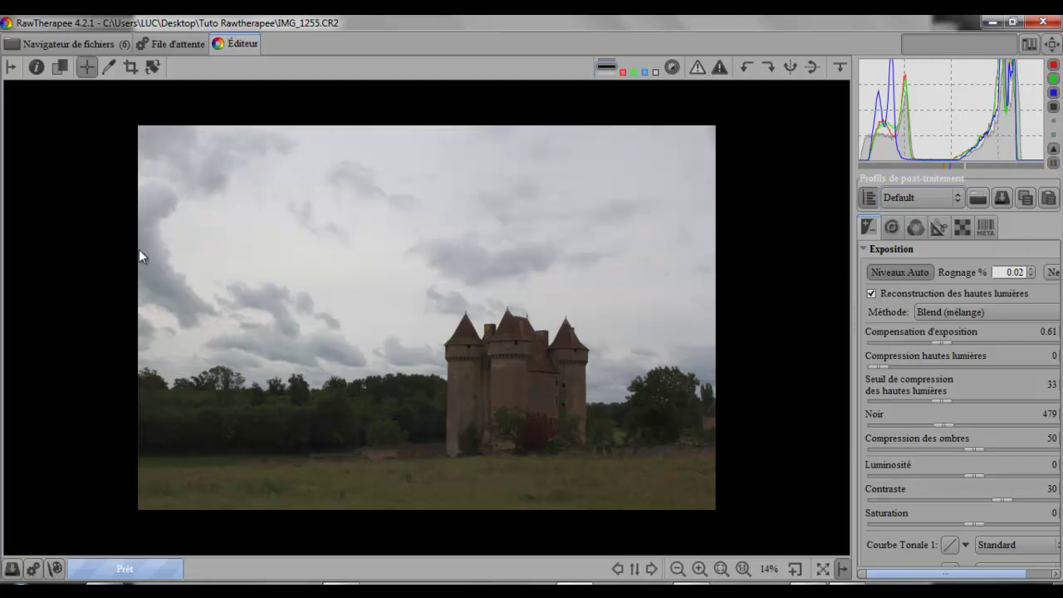
left_click(615, 74)
left_click(618, 71)
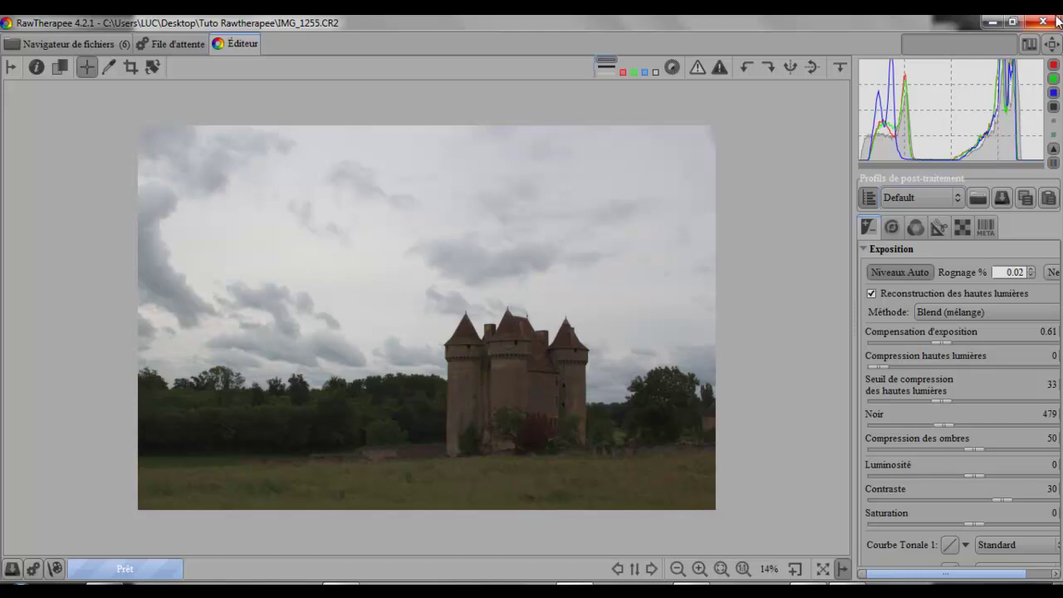
Open the general preferences again and reposition the dialog so all its settings are in view
left_click(1029, 46)
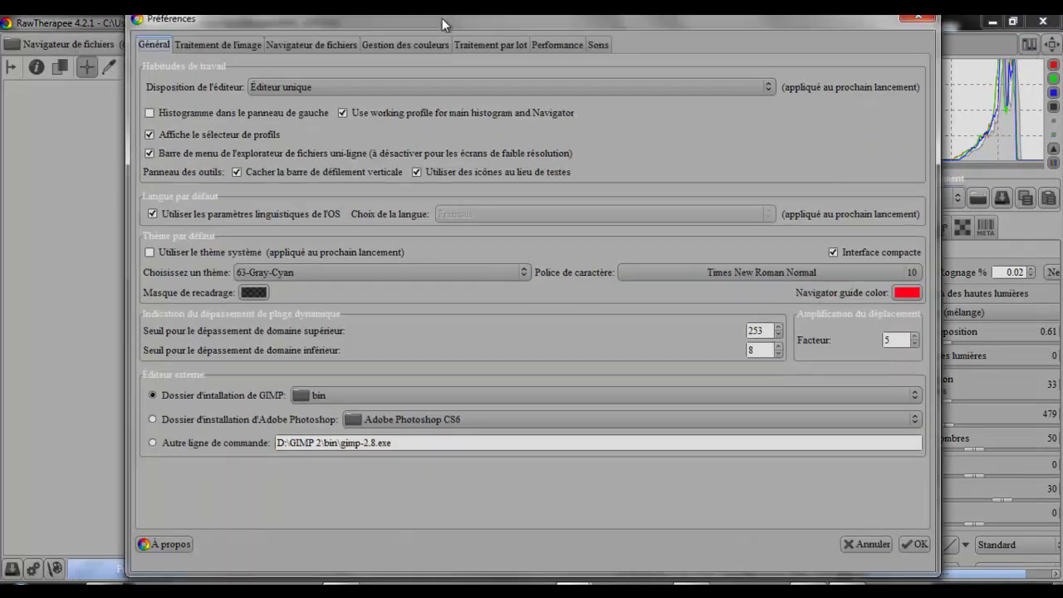
left_click_drag(442, 18, 409, 25)
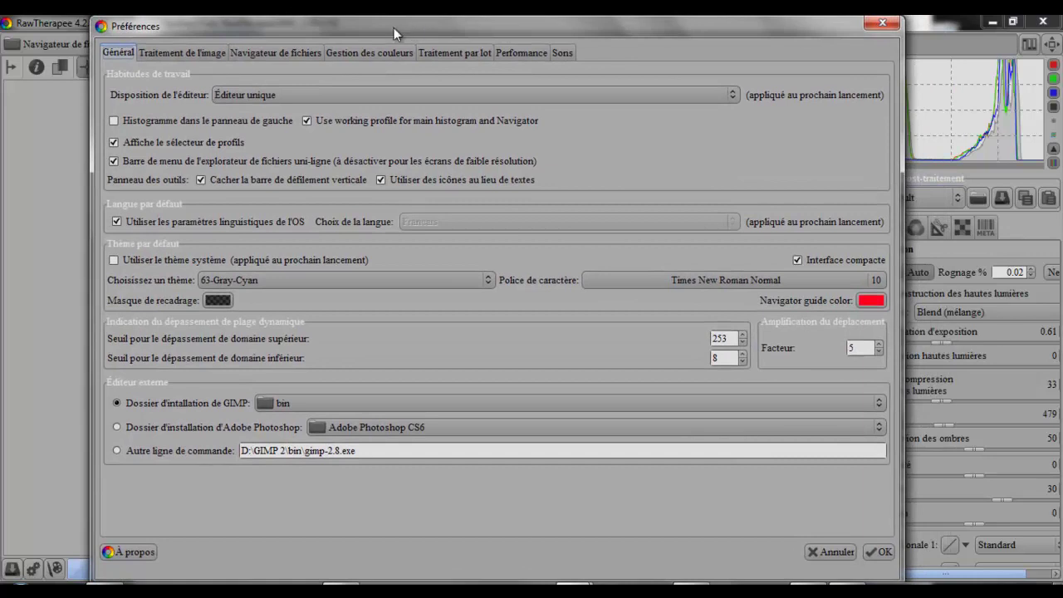